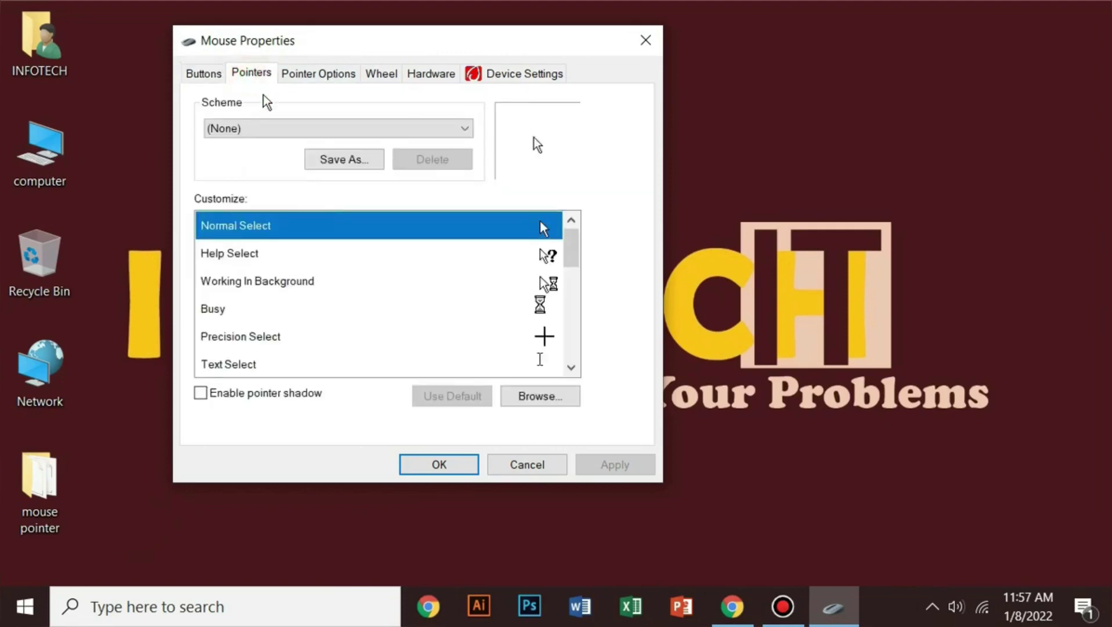
# - Look through the pointer roles in the Customize list, previewing Help Select, Working In Background, Precision Select and Busy
pyautogui.click(576, 262)
pyautogui.moveTo(578, 267); pyautogui.dragTo(579, 240)
pyautogui.click(428, 261)
pyautogui.click(428, 286)
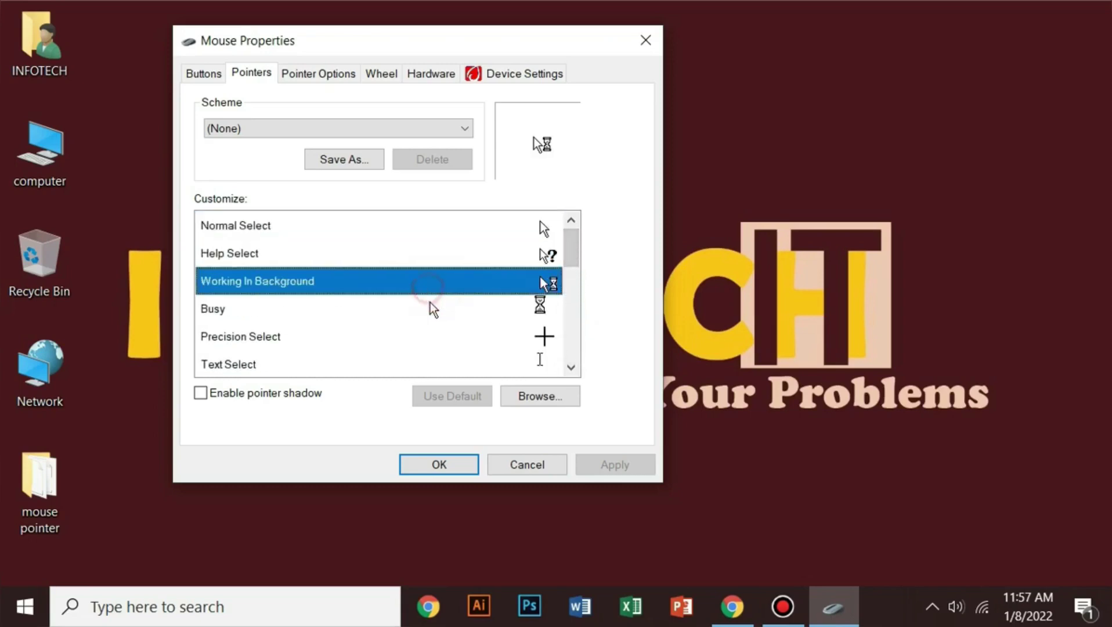
pyautogui.click(427, 335)
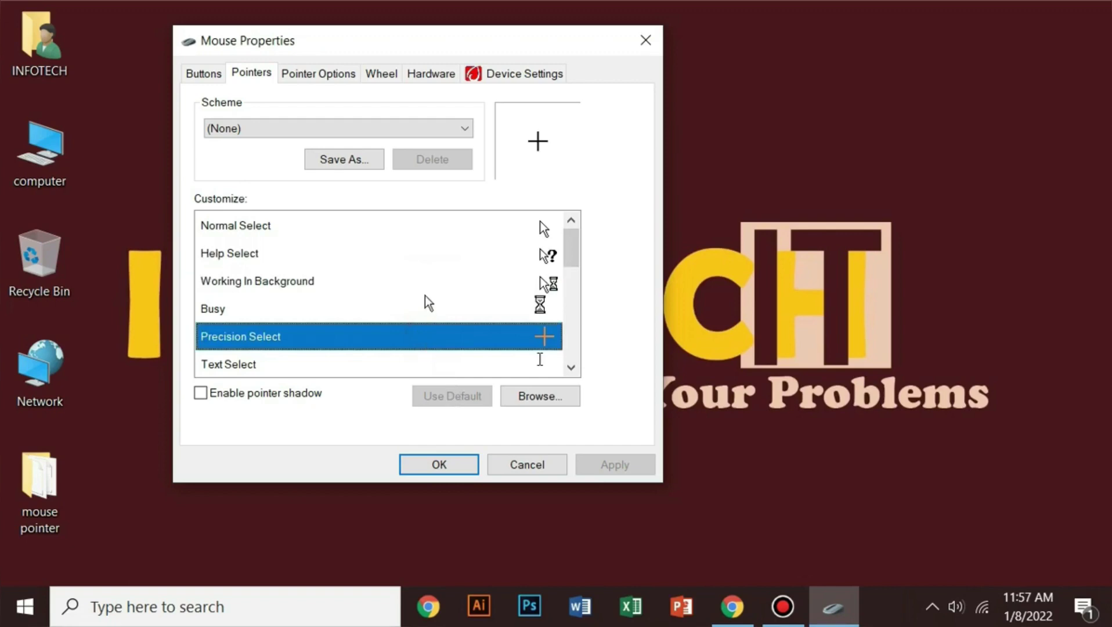
pyautogui.click(427, 304)
pyautogui.click(503, 253)
# - Browse for a custom cursor file for the Normal Select pointer and open the mouse pointer folder on the desktop
pyautogui.click(502, 229)
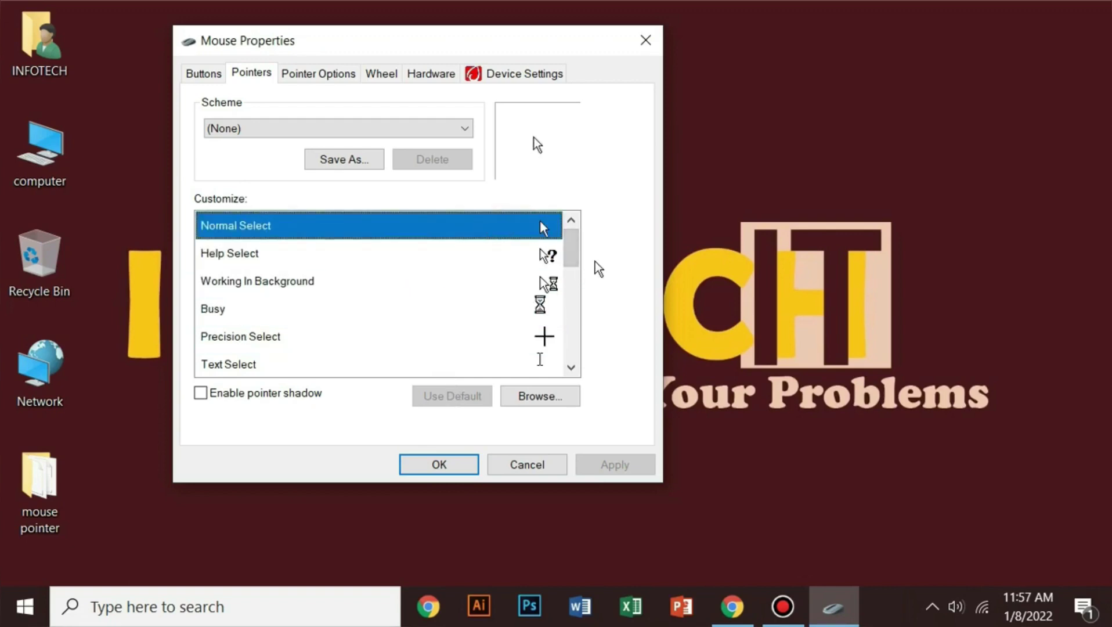
pyautogui.moveTo(574, 248)
pyautogui.mouseDown()
pyautogui.moveTo(573, 305)
pyautogui.moveTo(574, 248)
pyautogui.mouseUp()
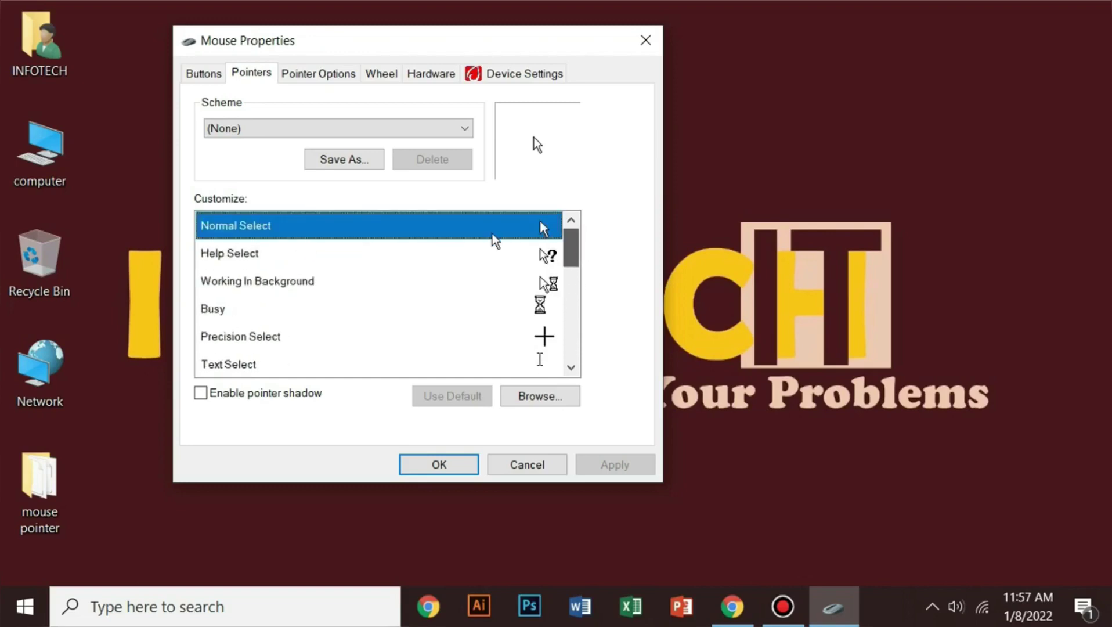
pyautogui.scroll(-4, 556, 452)
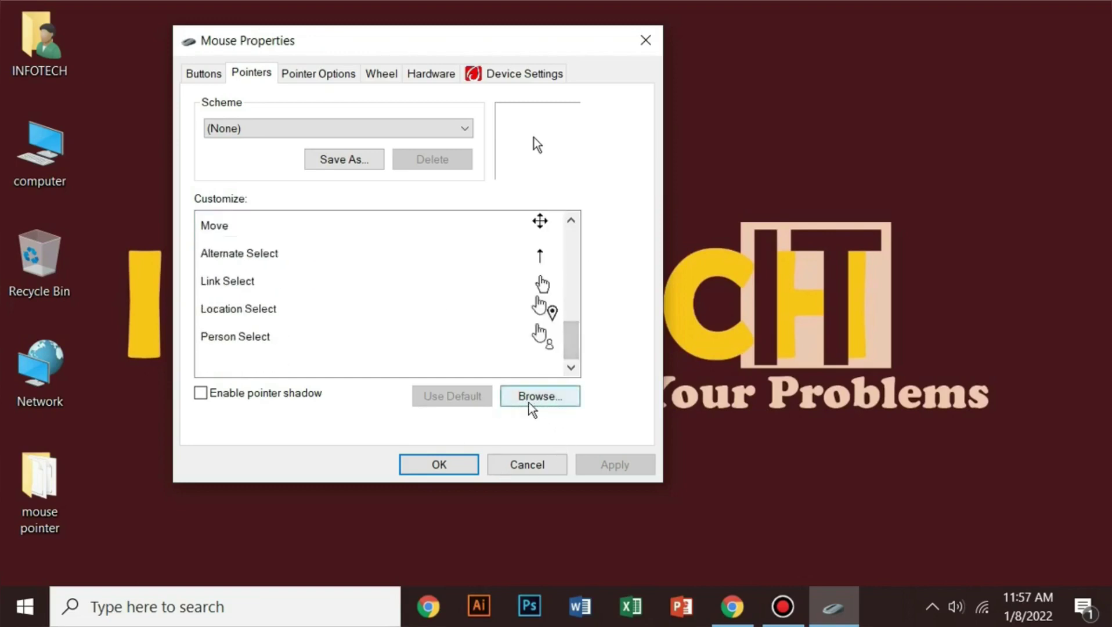
pyautogui.click(528, 403)
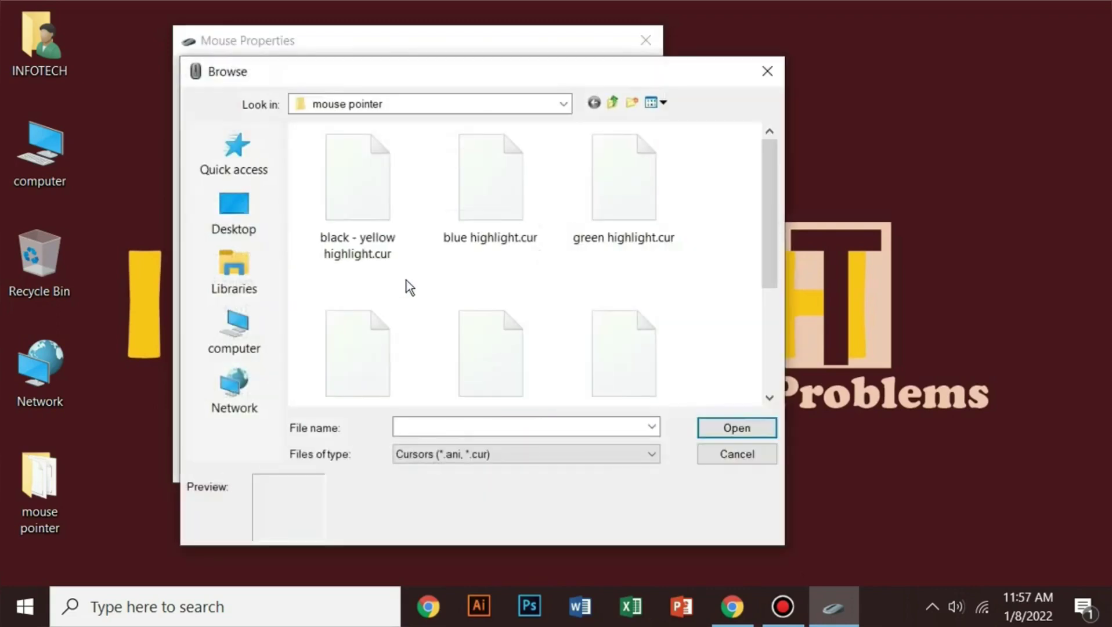
pyautogui.click(241, 213)
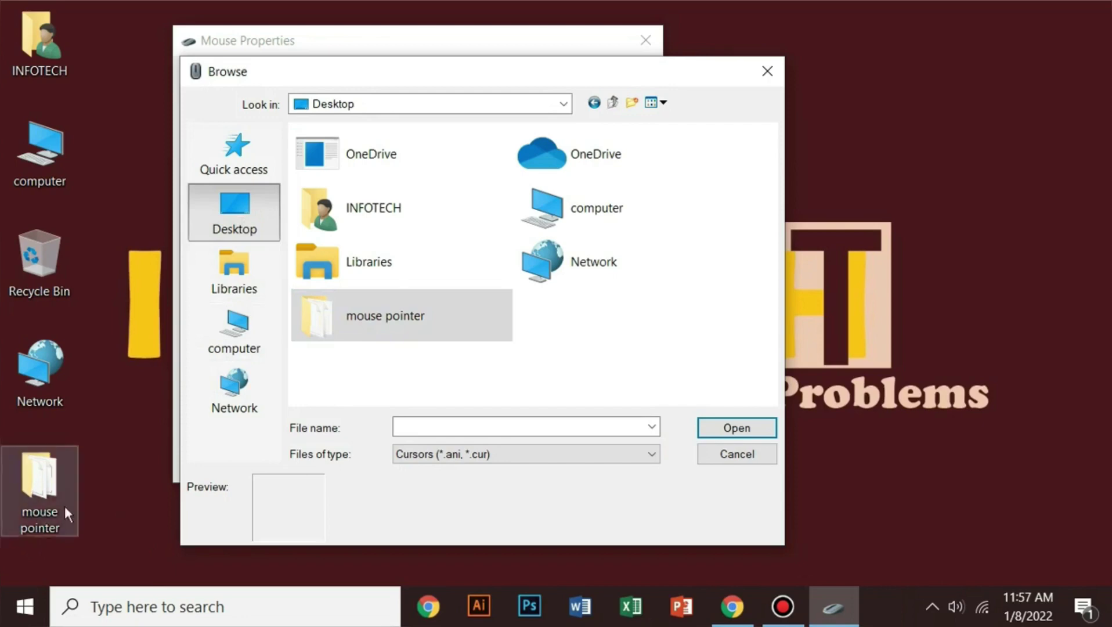
pyautogui.doubleClick(369, 317)
# - Preview the black - yellow, blue, green, orange, purple and red highlight cursor files in the mouse pointer folder
pyautogui.click(359, 228)
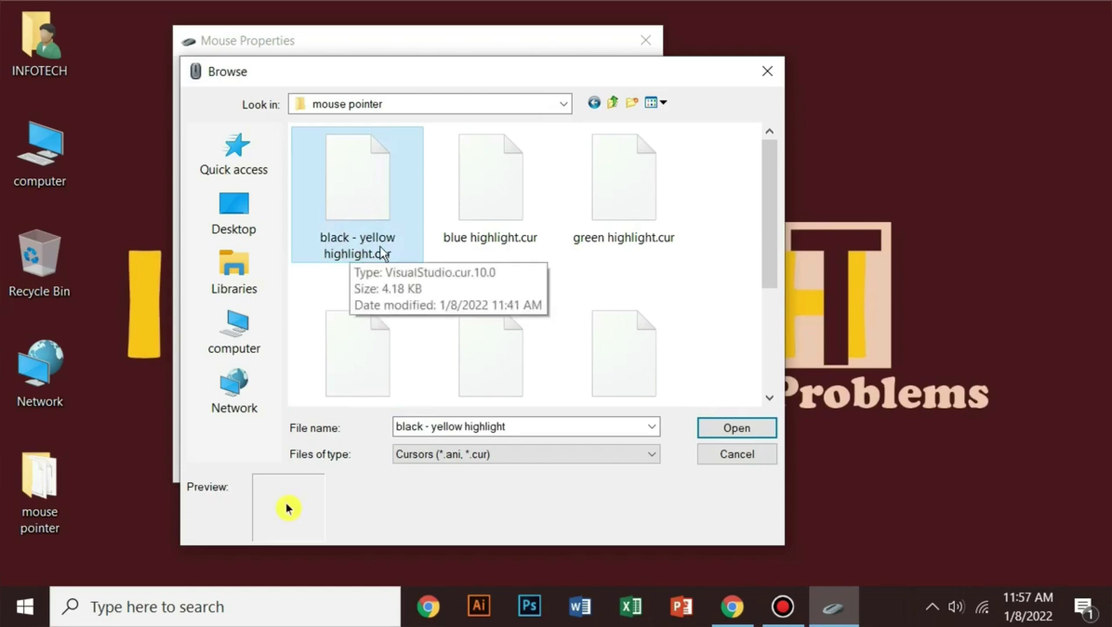
pyautogui.click(512, 233)
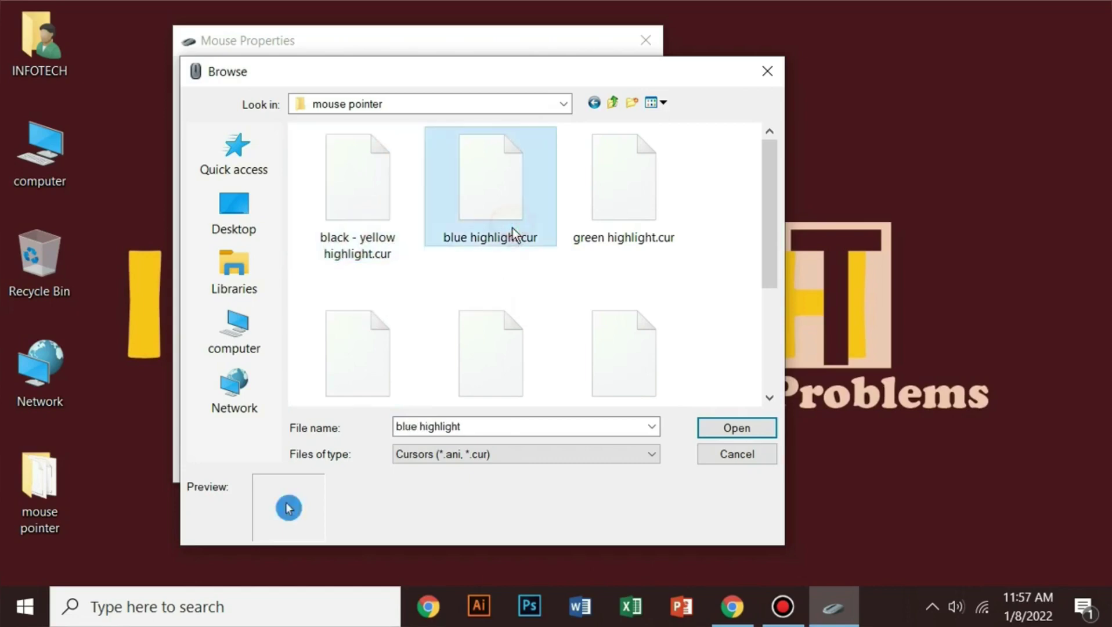
pyautogui.click(625, 236)
pyautogui.click(372, 352)
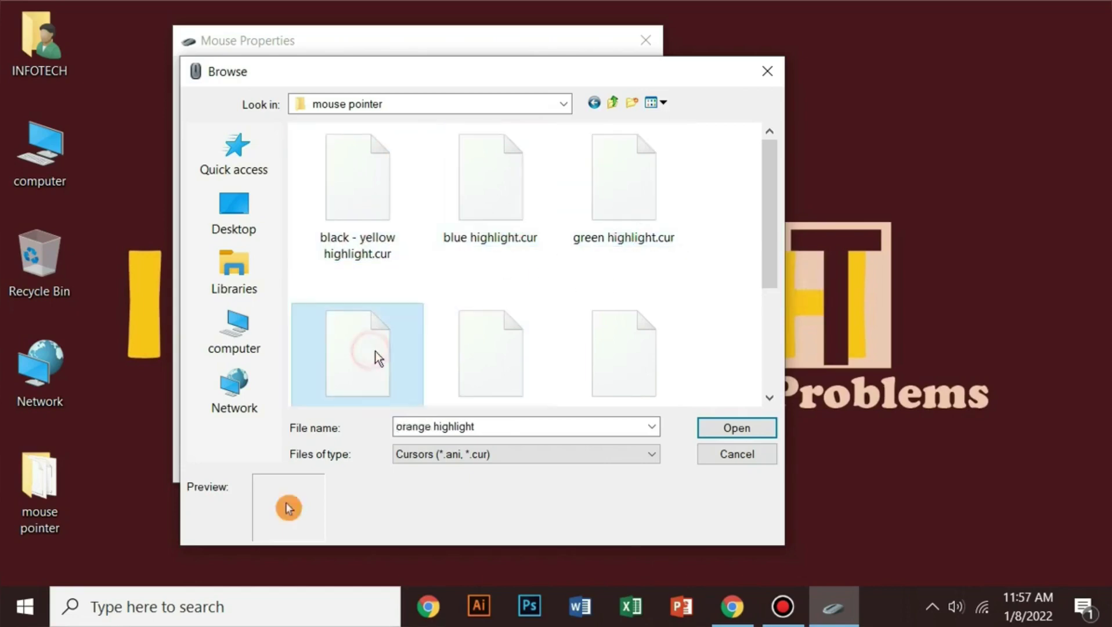
pyautogui.moveTo(779, 220); pyautogui.dragTo(763, 334)
pyautogui.click(487, 281)
pyautogui.click(631, 264)
# - Assign yellow highlight.cur to the Normal Select pointer, apply the change and close Mouse Properties
pyautogui.click(378, 346)
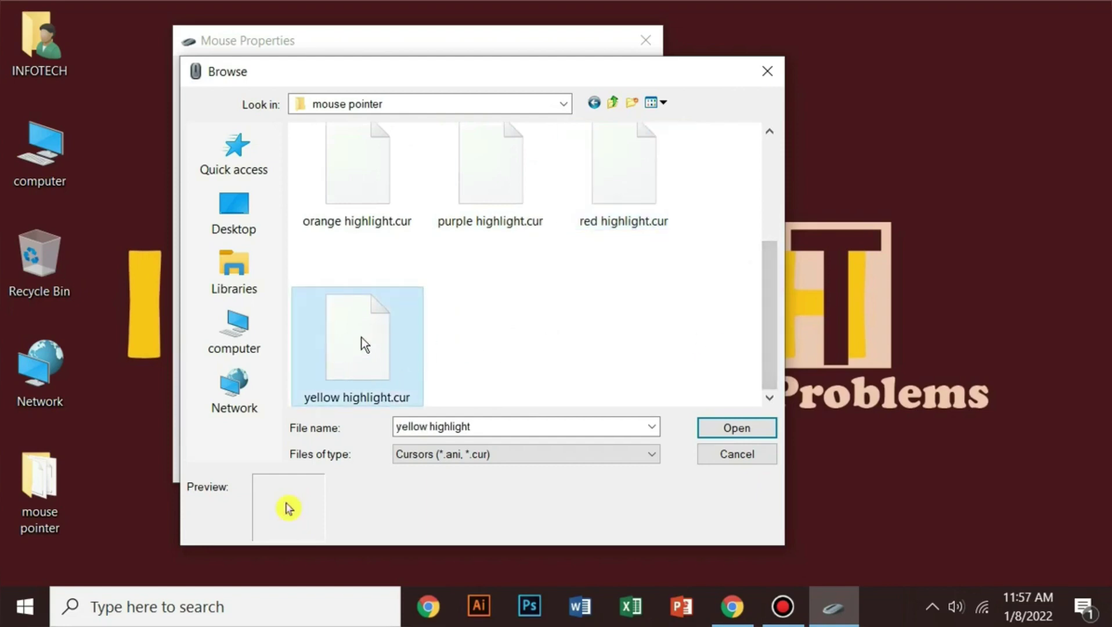
pyautogui.click(737, 428)
pyautogui.click(614, 465)
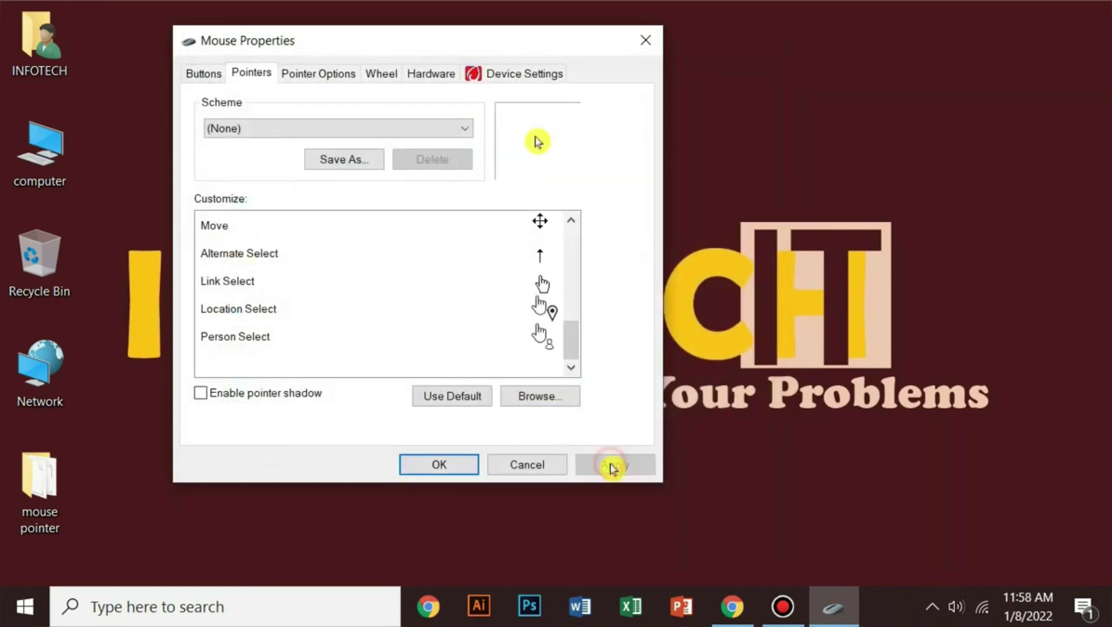
pyautogui.click(449, 467)
# - Open the computer window from the desktop to check the new pointer, and close the window again
pyautogui.doubleClick(39, 185)
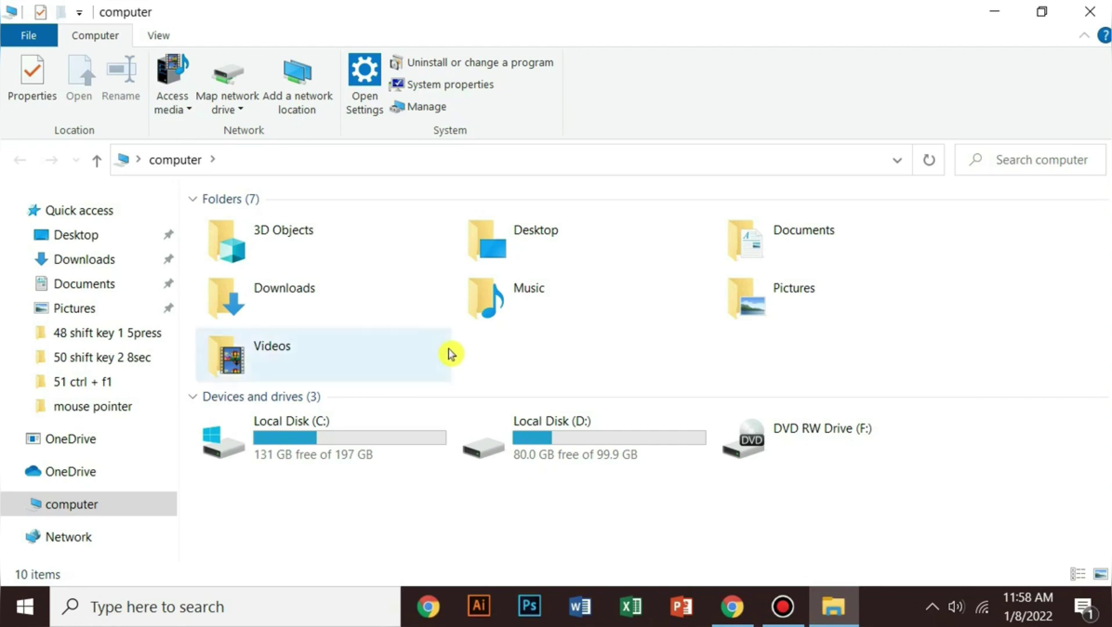
pyautogui.click(1090, 11)
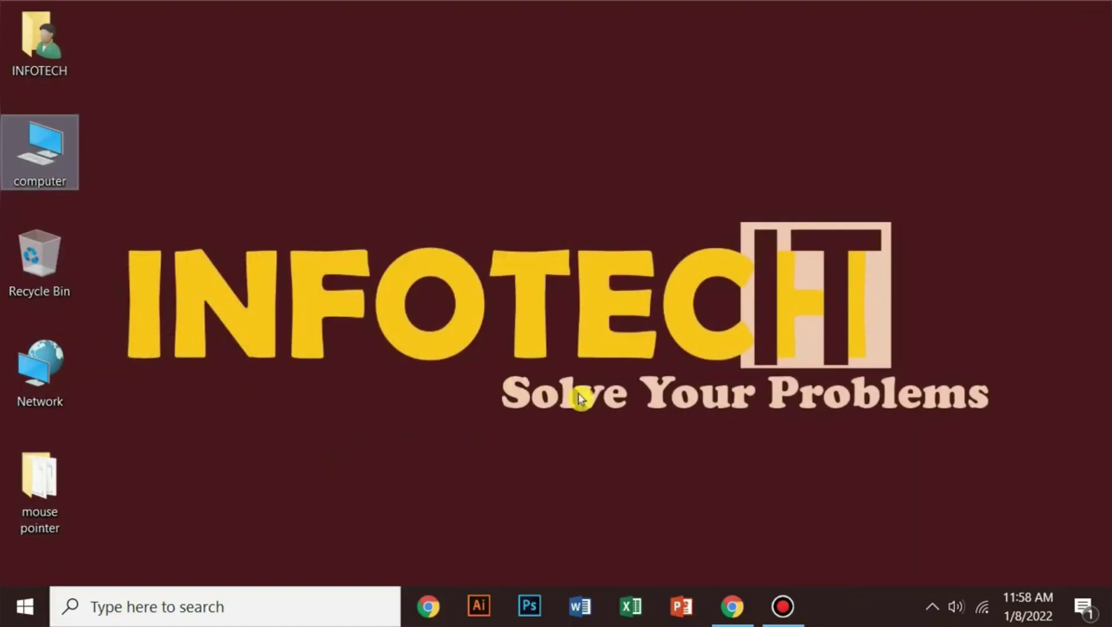
# - Switch to Chrome, reload the rw-designer.com gallery page and look through the latest icon and cursor additions
pyautogui.click(731, 608)
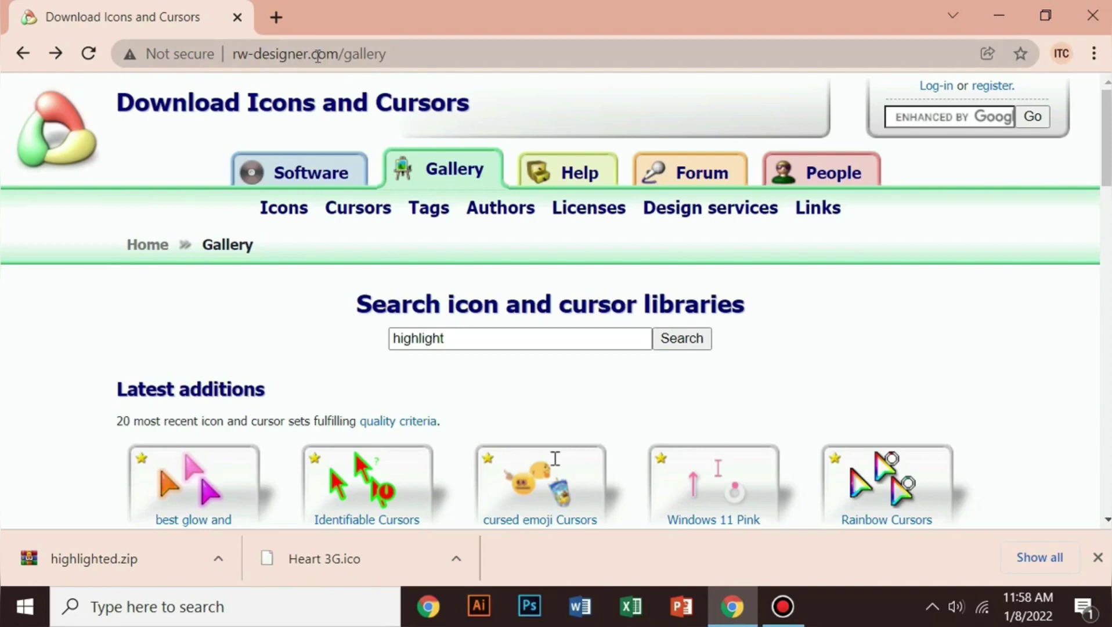
pyautogui.click(100, 56)
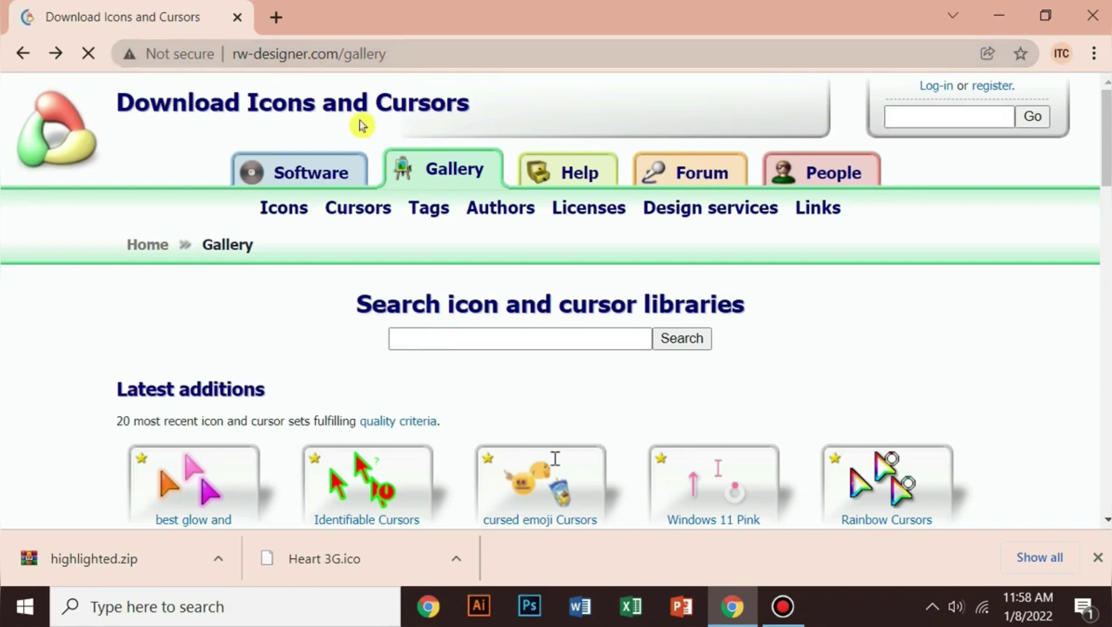
pyautogui.scroll(-3, 355, 265)
pyautogui.scroll(-2, 290, 263)
pyautogui.scroll(-1, 710, 361)
pyautogui.scroll(-3, 709, 361)
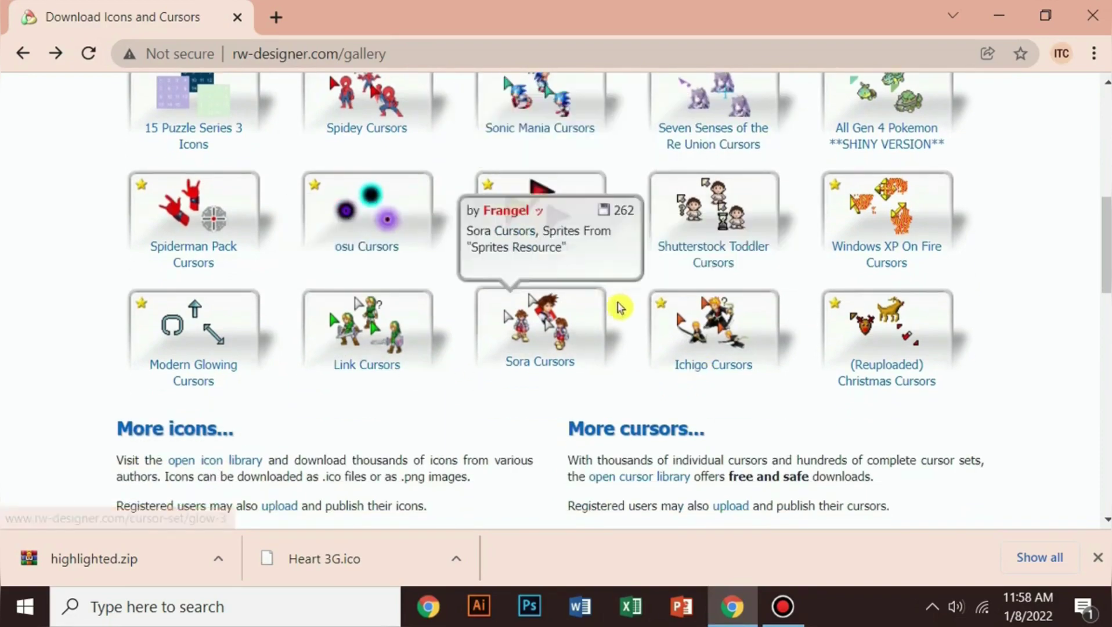
pyautogui.scroll(9, 615, 305)
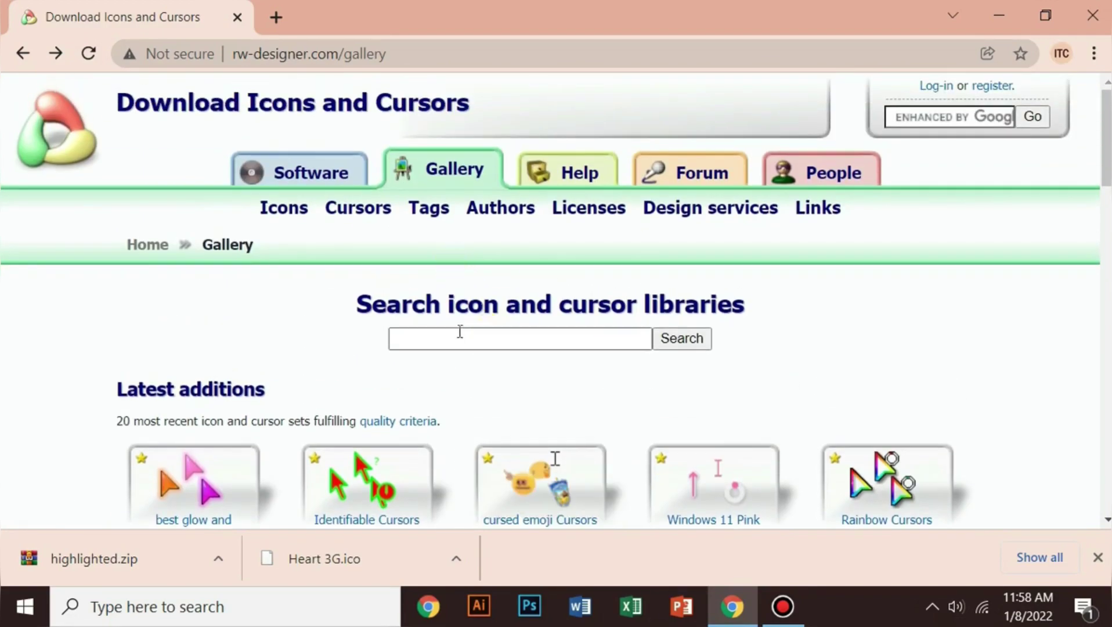
# - Search the gallery's icon and cursor libraries for "highlight"
pyautogui.click(458, 333)
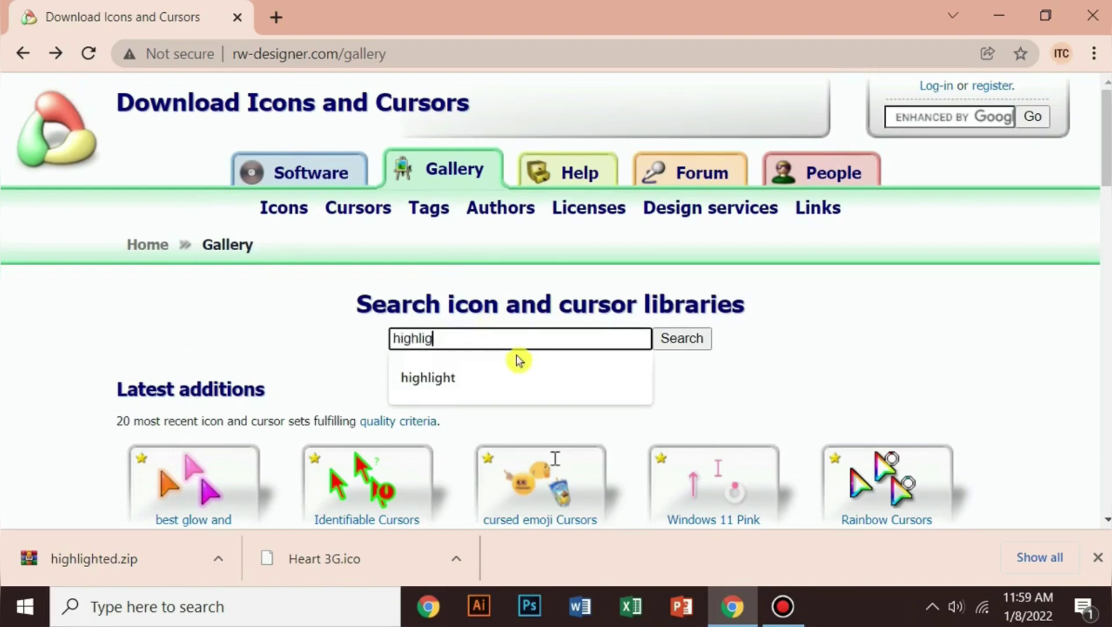
pyautogui.write('highlight')
pyautogui.press('Return')
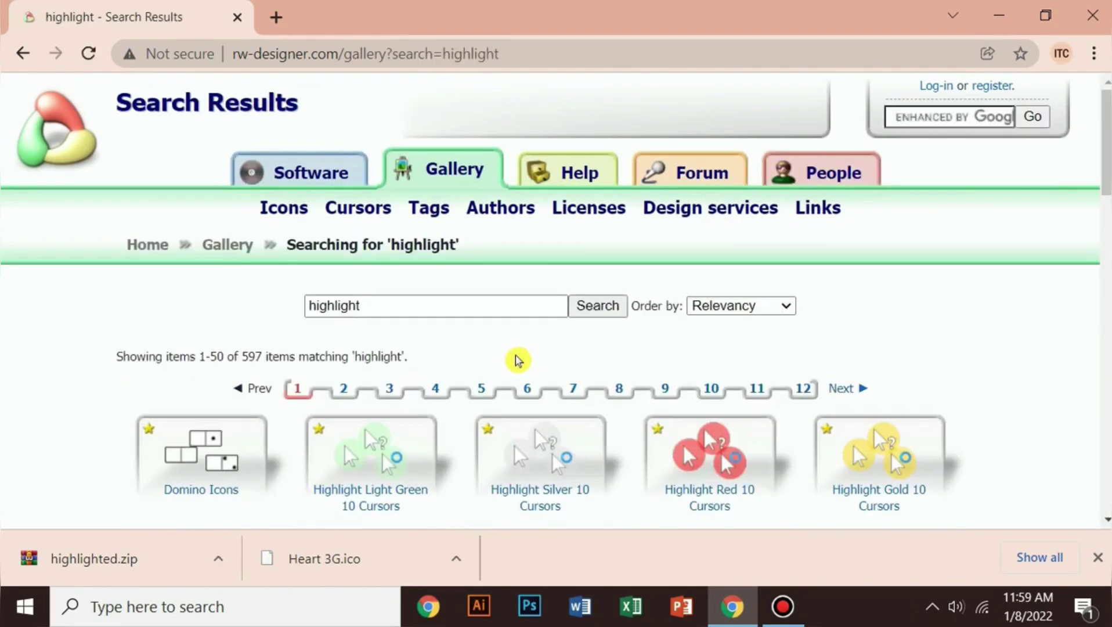
# - Look through the first page of highlight search results for a suitable cursor set
pyautogui.scroll(-3, 522, 351)
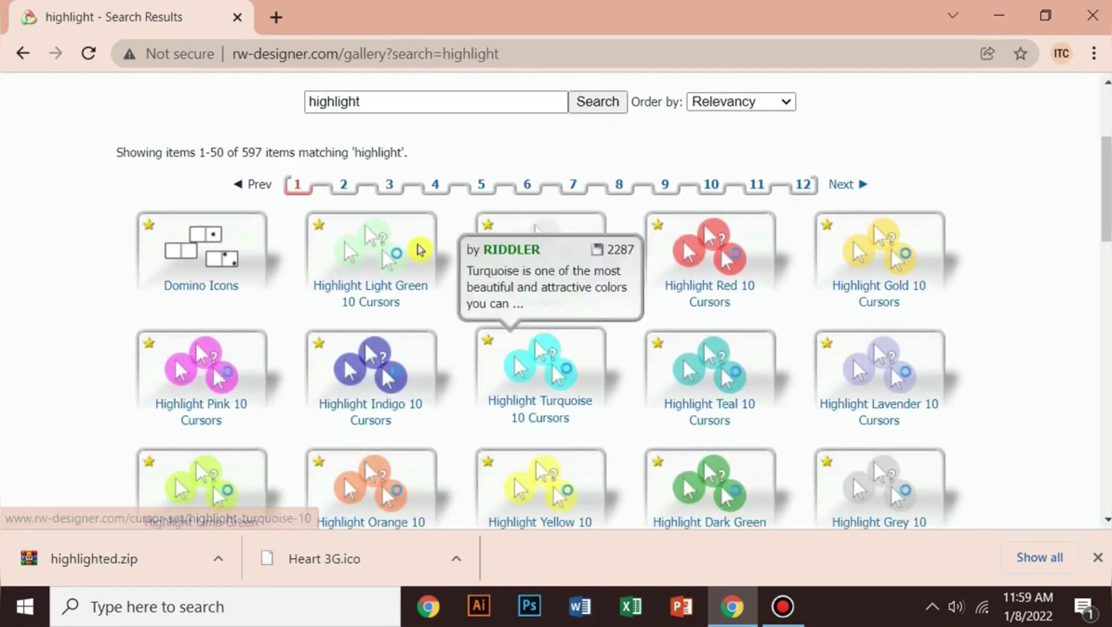
pyautogui.scroll(-2, 418, 253)
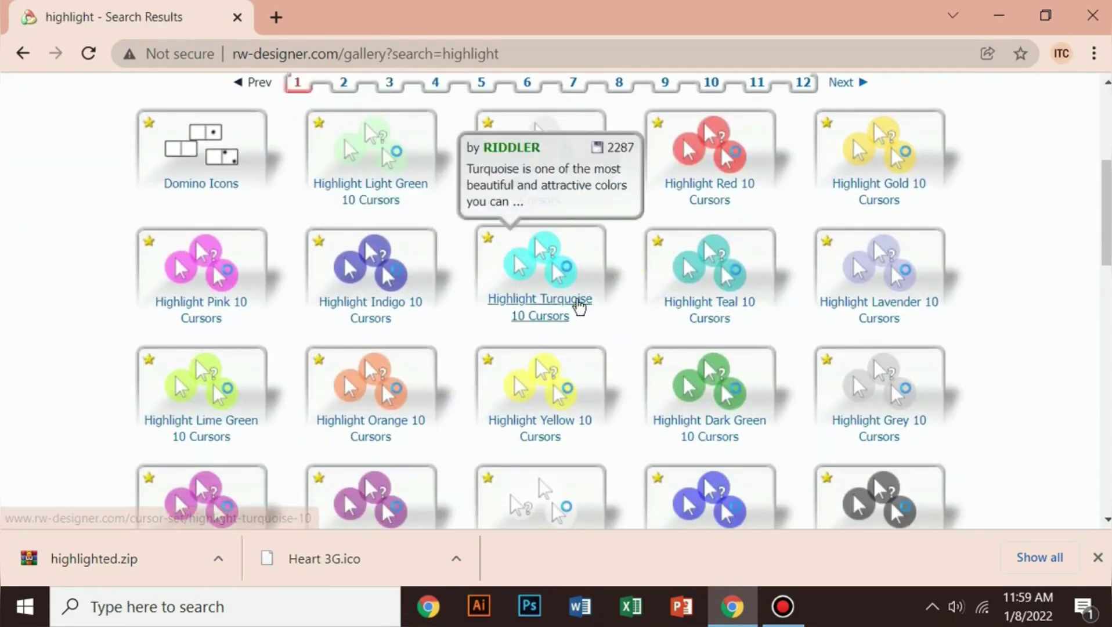
pyautogui.scroll(-4, 719, 330)
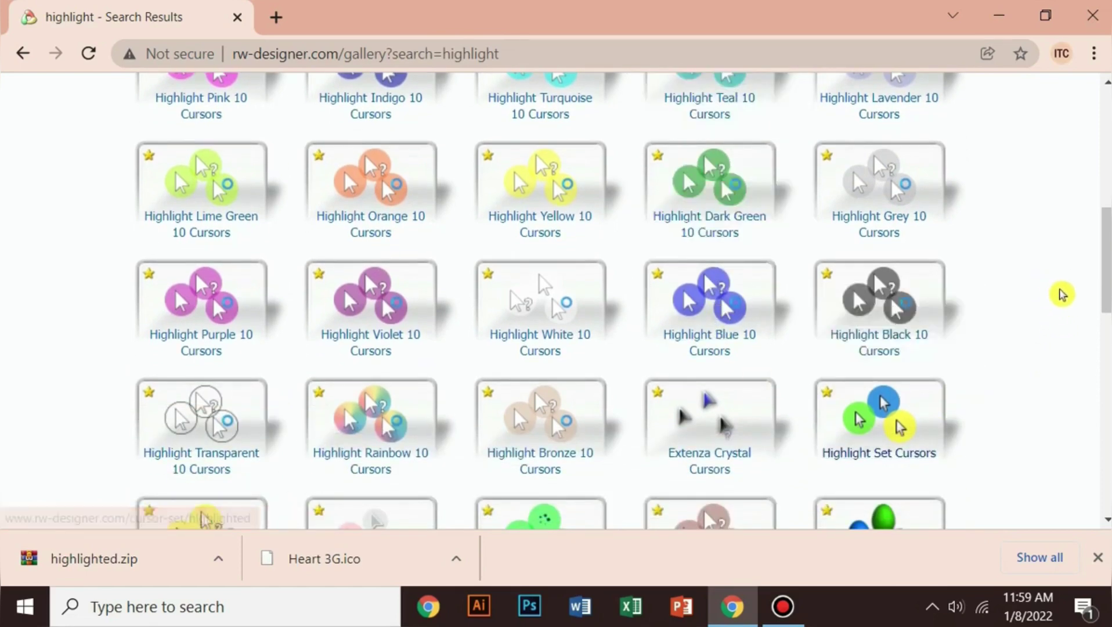
pyautogui.moveTo(849, 453)
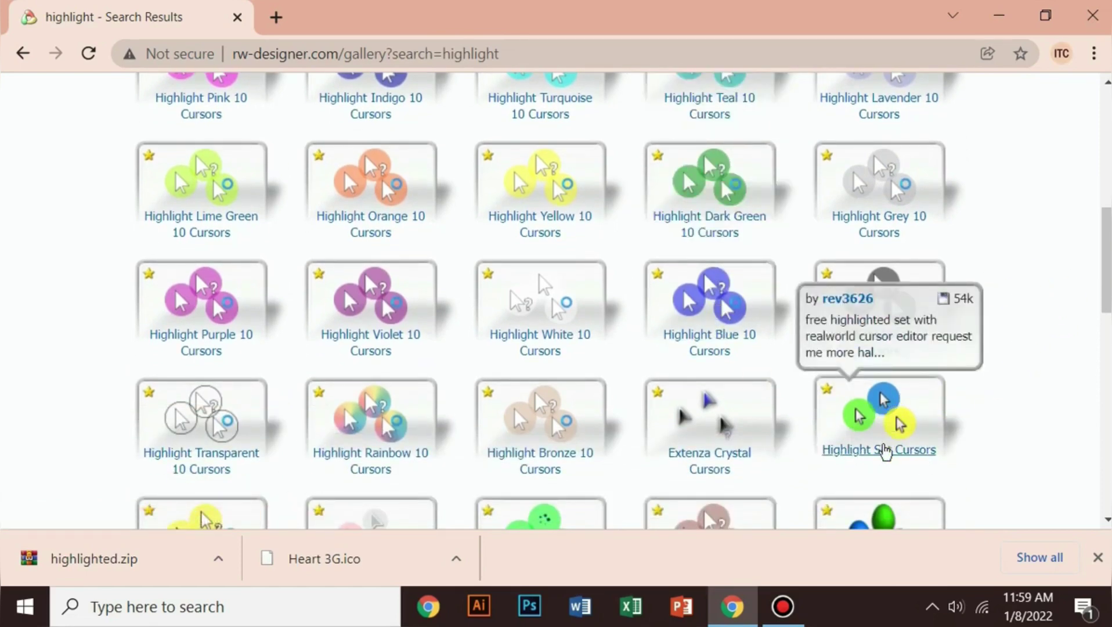
pyautogui.scroll(-5, 667, 365)
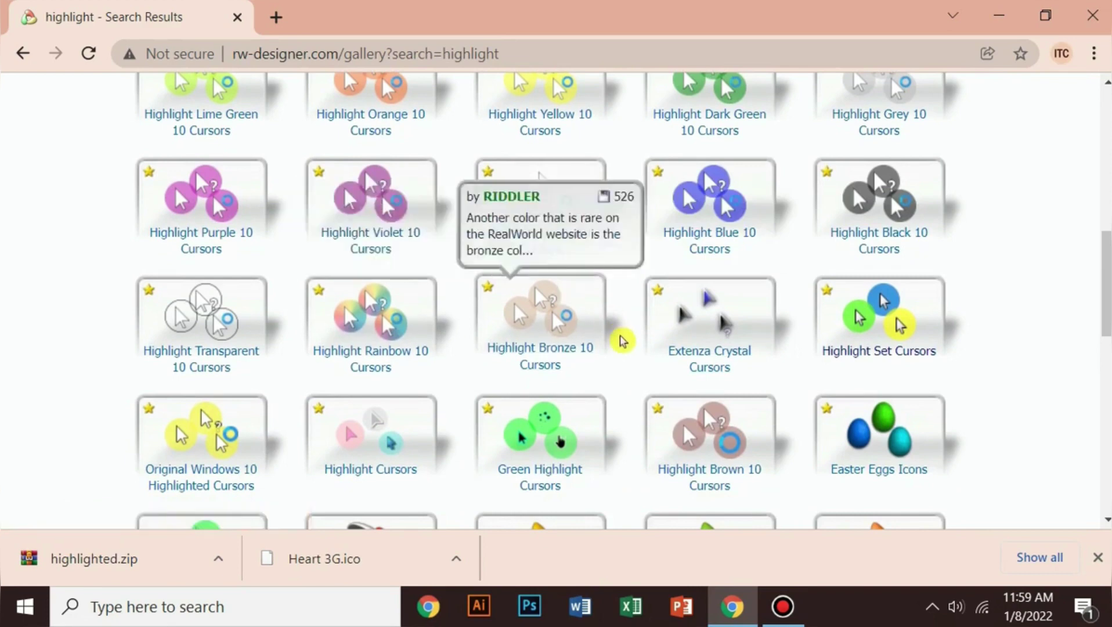
pyautogui.scroll(-7, 453, 282)
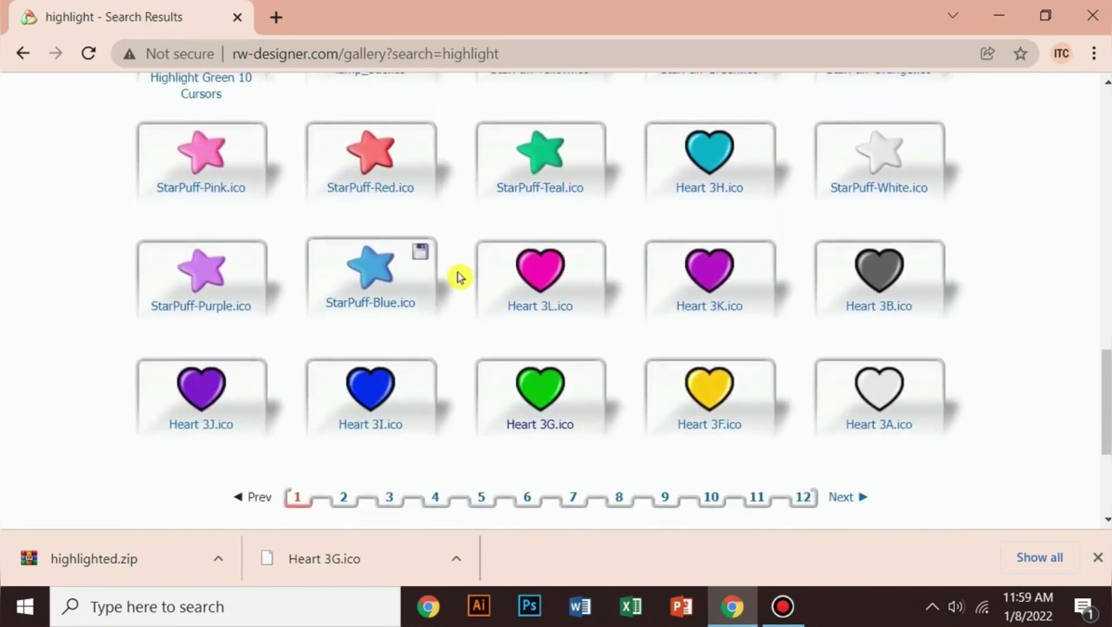
pyautogui.scroll(10, 458, 277)
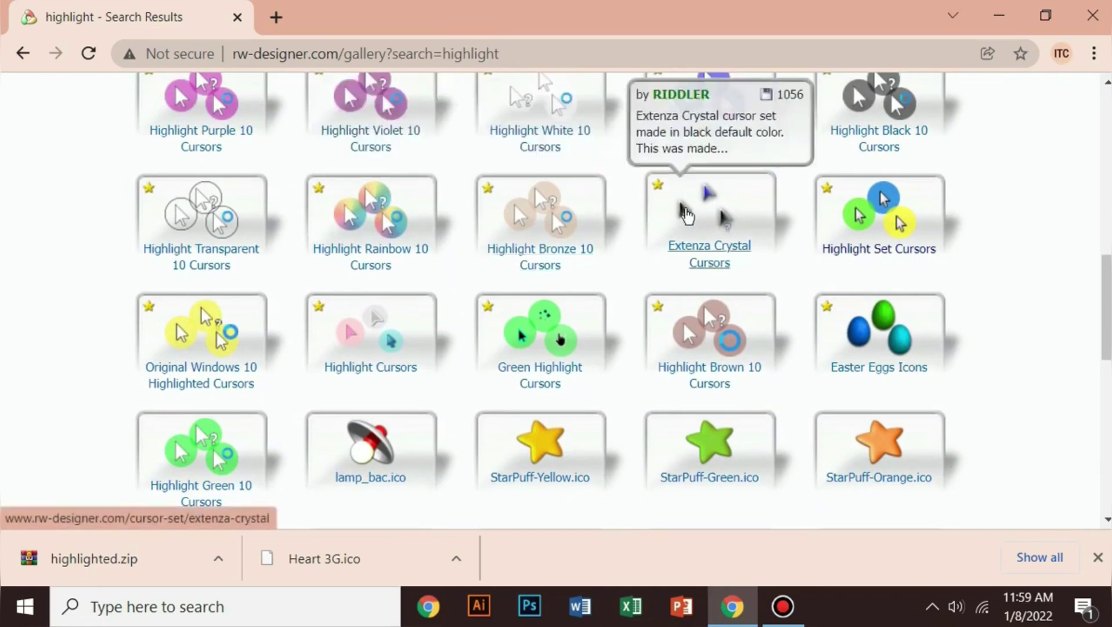
pyautogui.scroll(2, 686, 214)
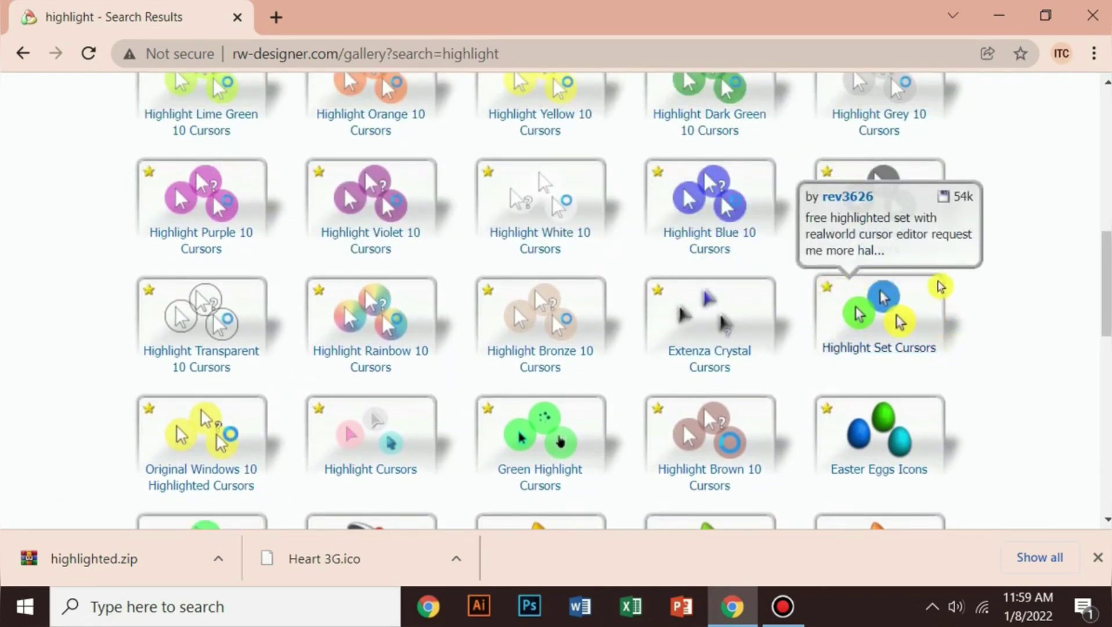
# - Download the Highlight Set Cursors package from its page and show the new highlighted.zip in its folder
pyautogui.click(873, 348)
pyautogui.scroll(-2, 262, 274)
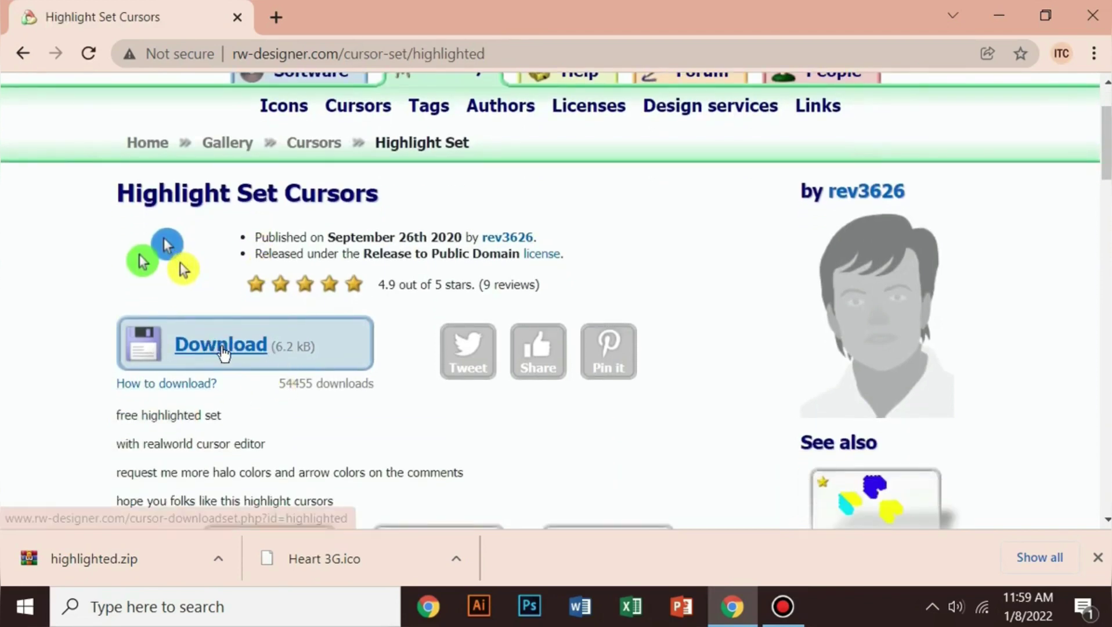
pyautogui.click(223, 352)
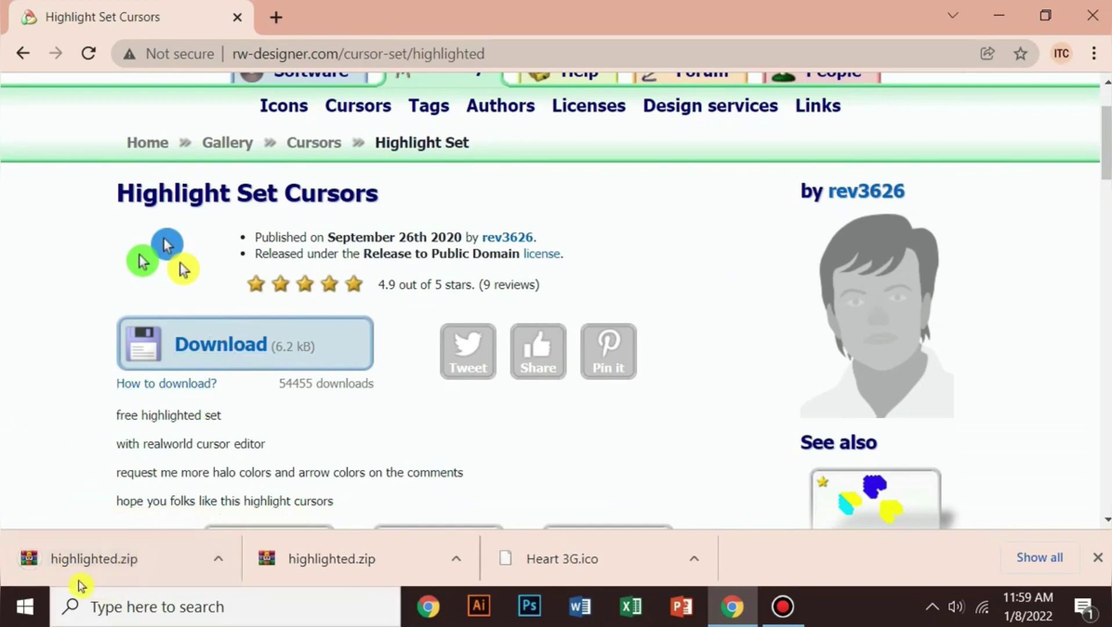
pyautogui.click(218, 558)
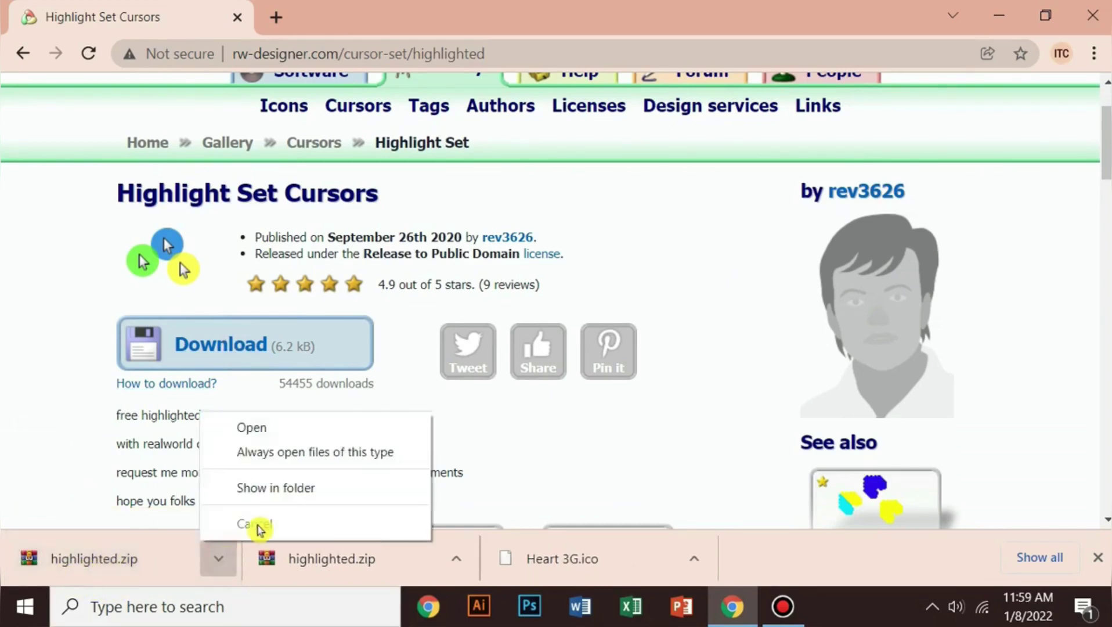
pyautogui.click(270, 488)
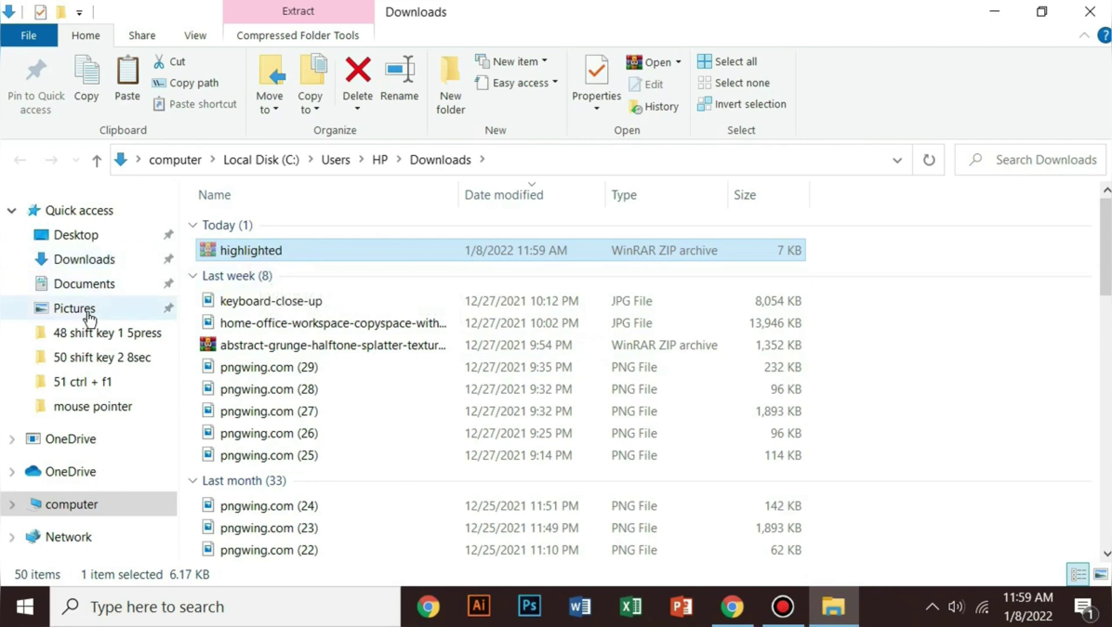
# - Create a folder named abc in Documents and paste the highlighted archive into it
pyautogui.click(90, 285)
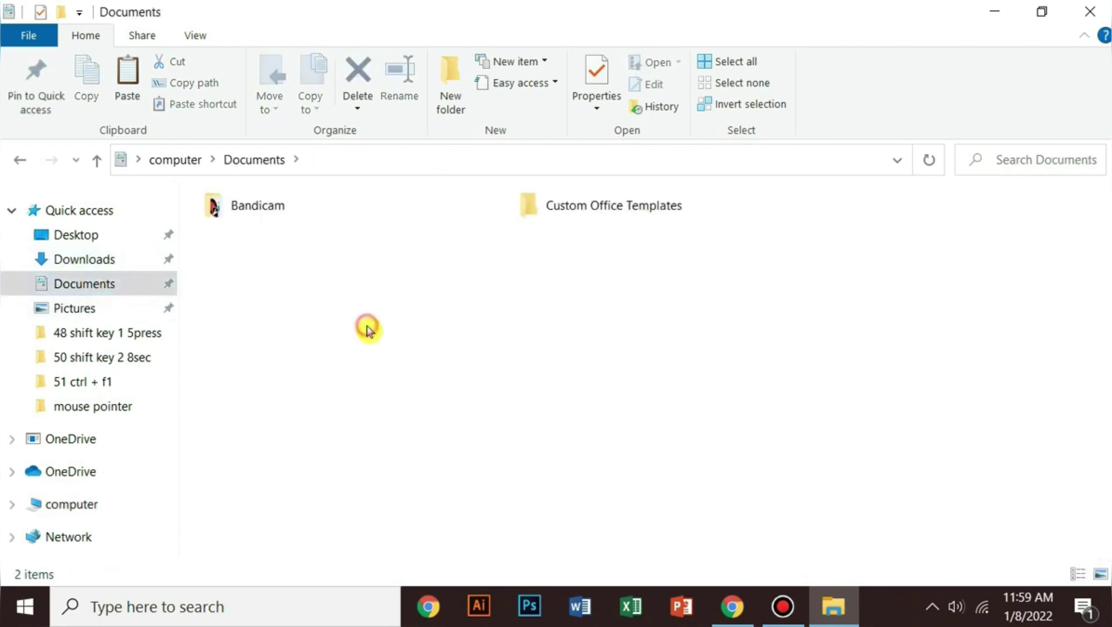
pyautogui.hotkey('ctrl', 'shift', 'n')
pyautogui.press('BackSpace')
pyautogui.write('abc')
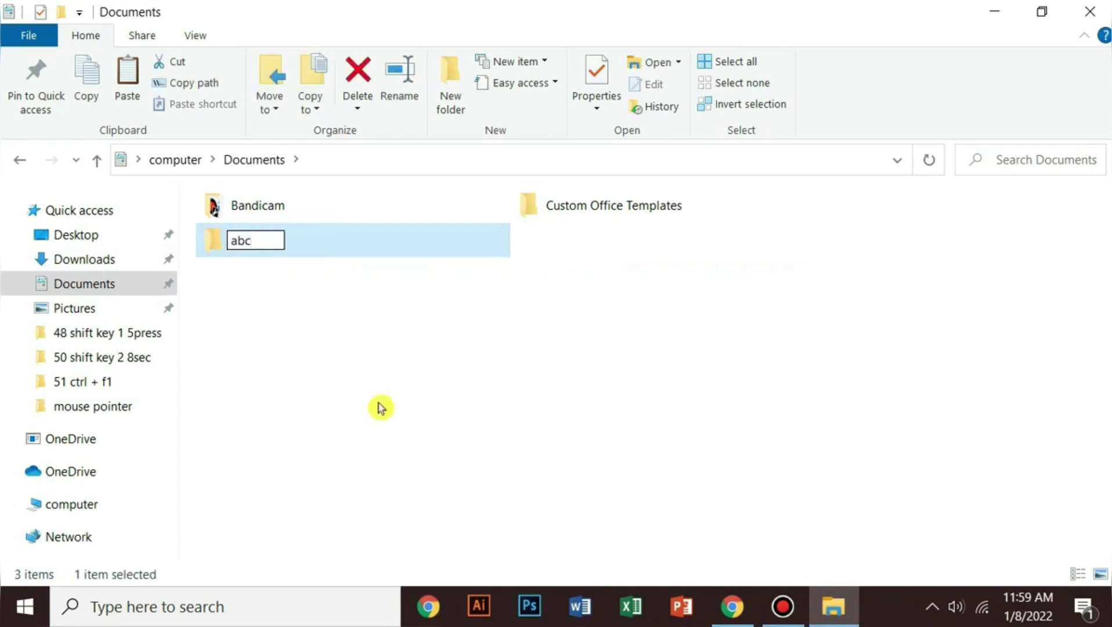
pyautogui.press('Return')
pyautogui.press('Return')
pyautogui.hotkey('ctrl', 'v')
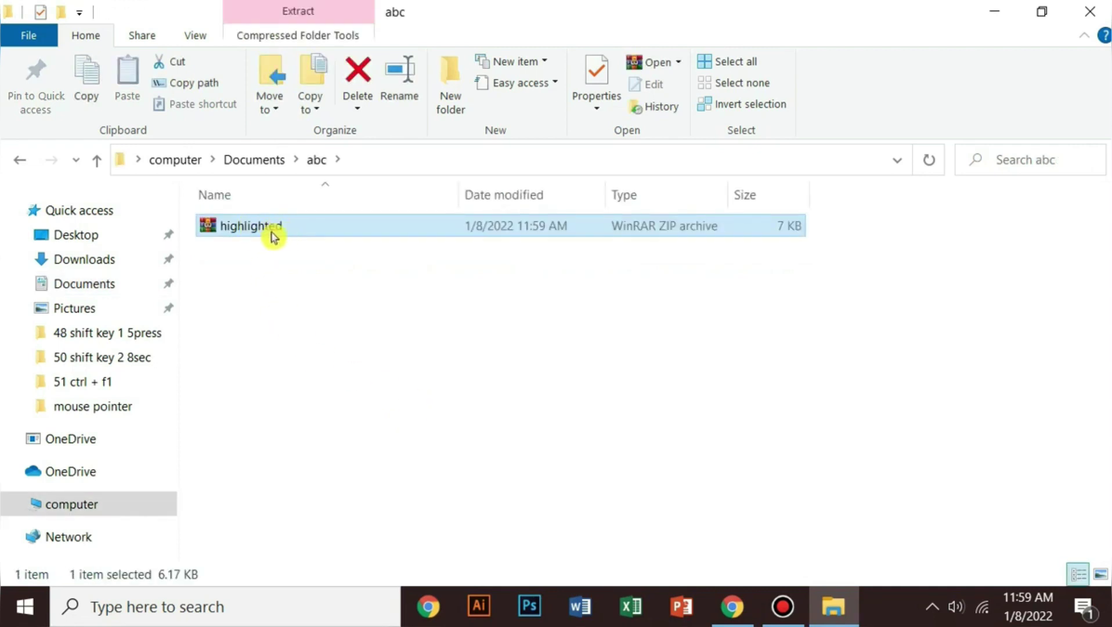
# - Extract the highlighted archive directly into the abc folder and clear the open windows from the desktop
pyautogui.moveTo(272, 235)
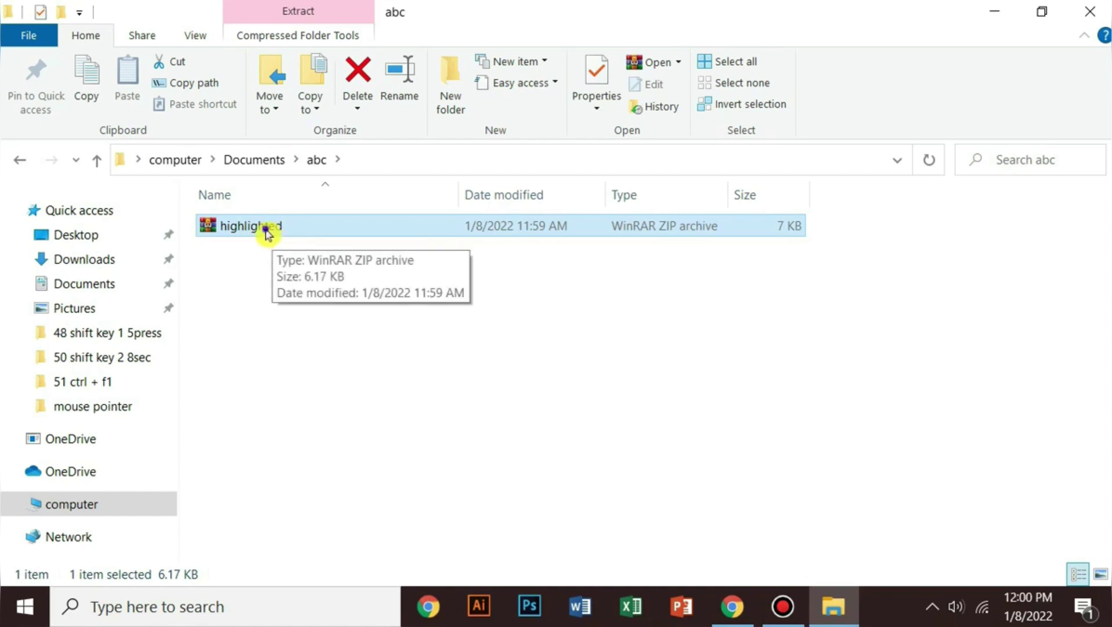
pyautogui.rightClick(268, 234)
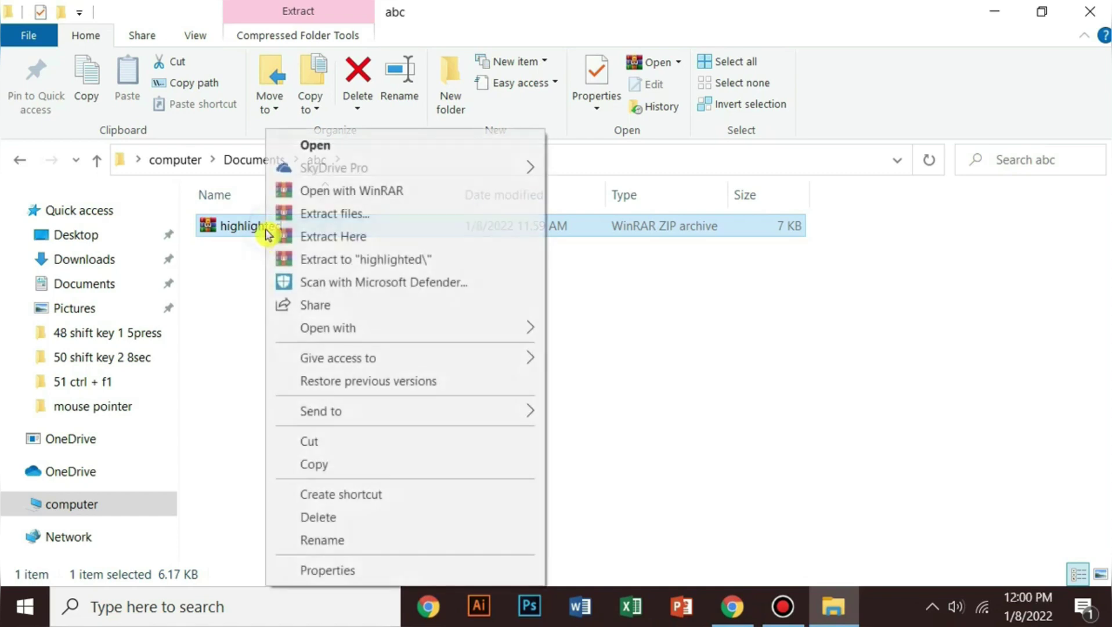
pyautogui.click(339, 237)
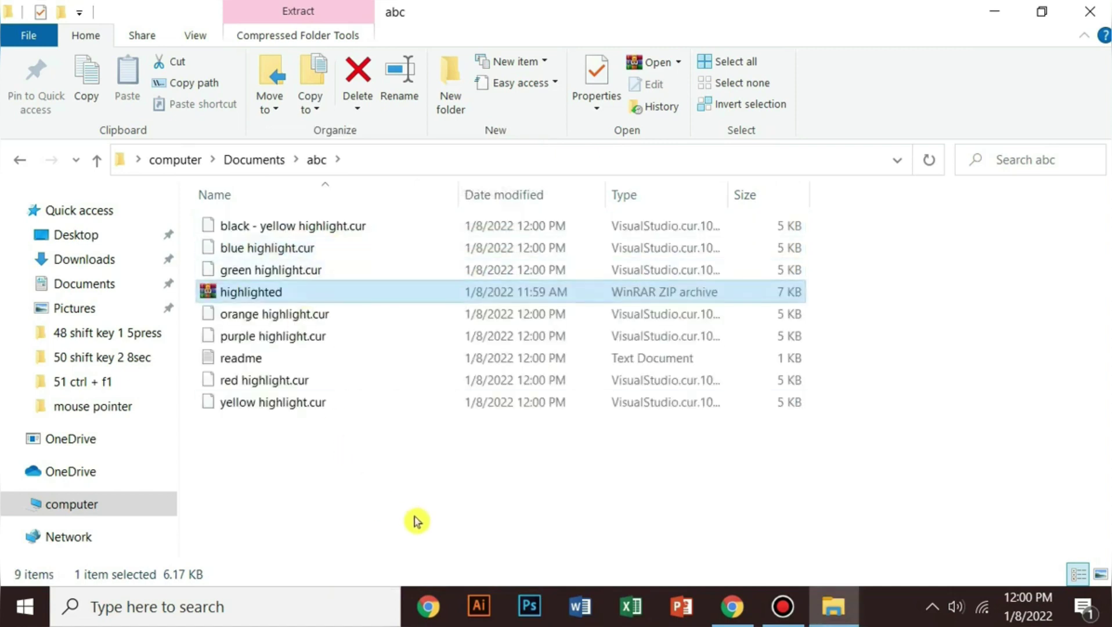
pyautogui.click(434, 498)
pyautogui.moveTo(371, 413); pyautogui.dragTo(324, 453)
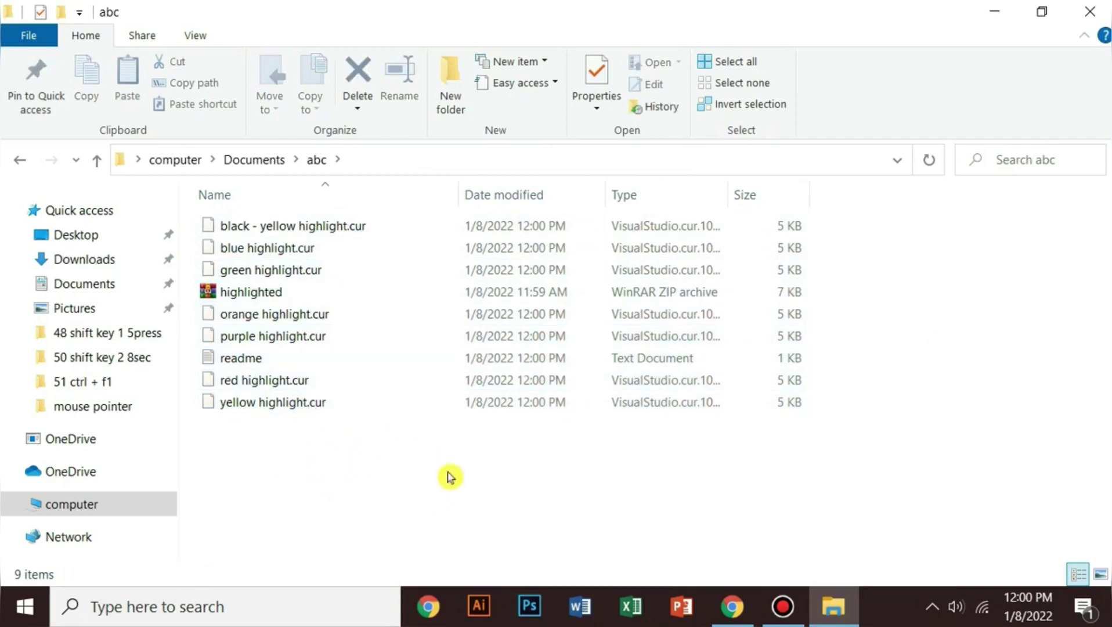
pyautogui.click(1103, 10)
pyautogui.click(1015, 14)
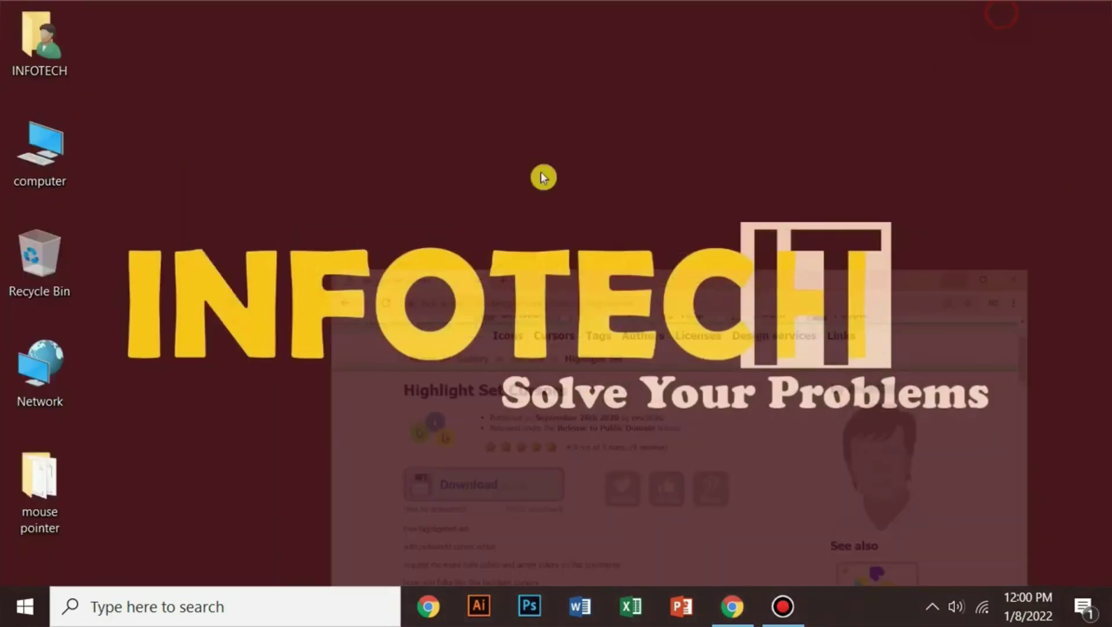
# - Search Windows for the mouse settings and open the pointer settings in the additional mouse options
pyautogui.click(242, 606)
pyautogui.write('mou')
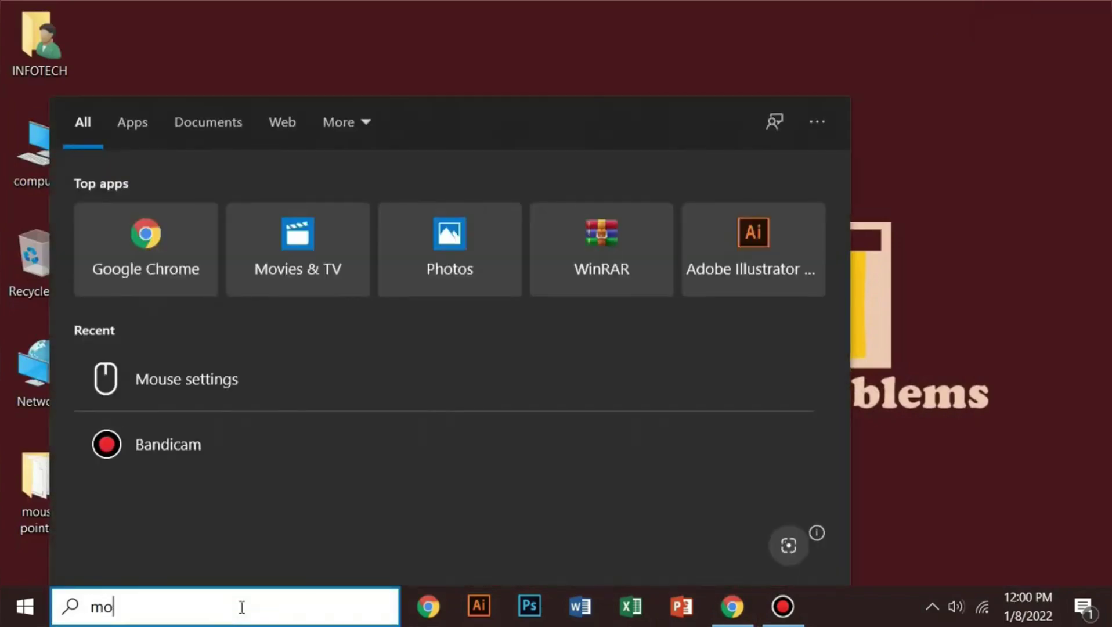
pyautogui.write('se')
pyautogui.click(164, 215)
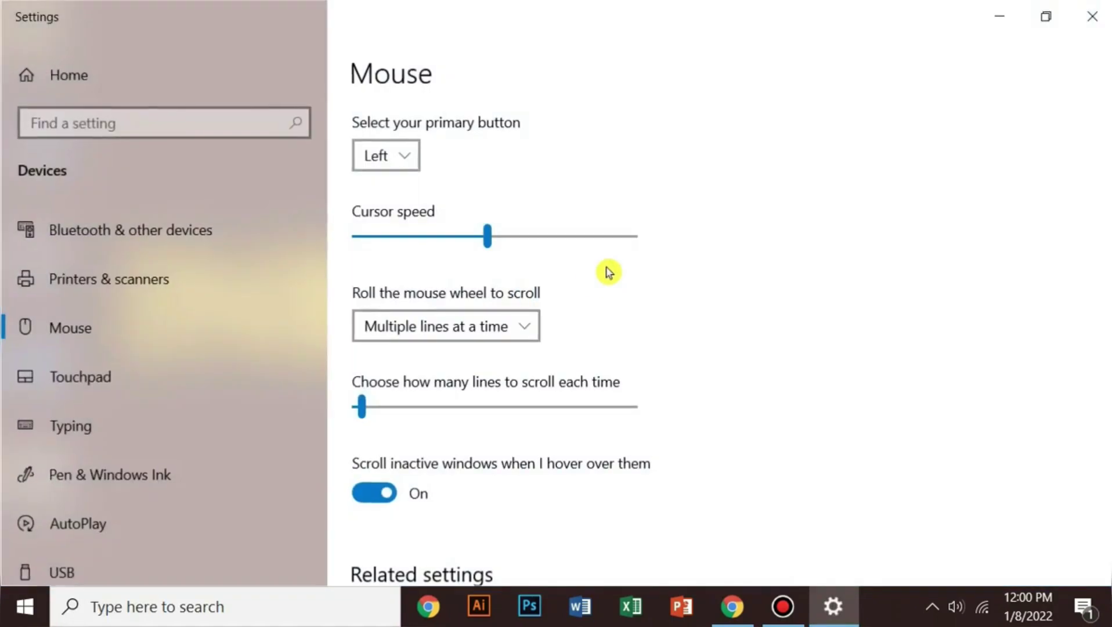
pyautogui.scroll(-5, 482, 330)
pyautogui.click(401, 347)
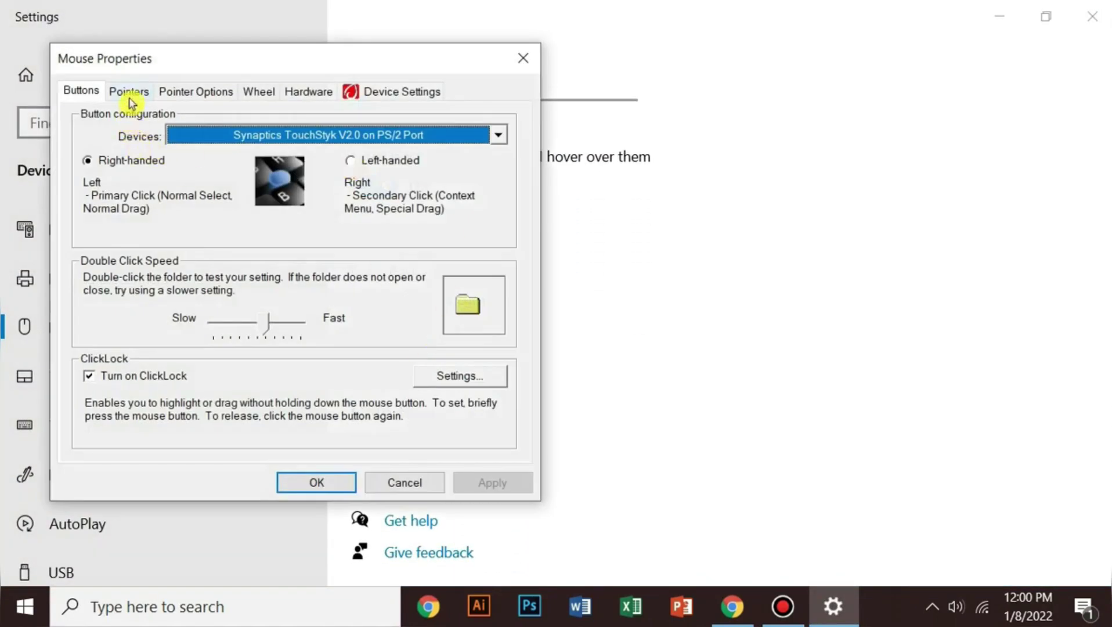
pyautogui.click(128, 92)
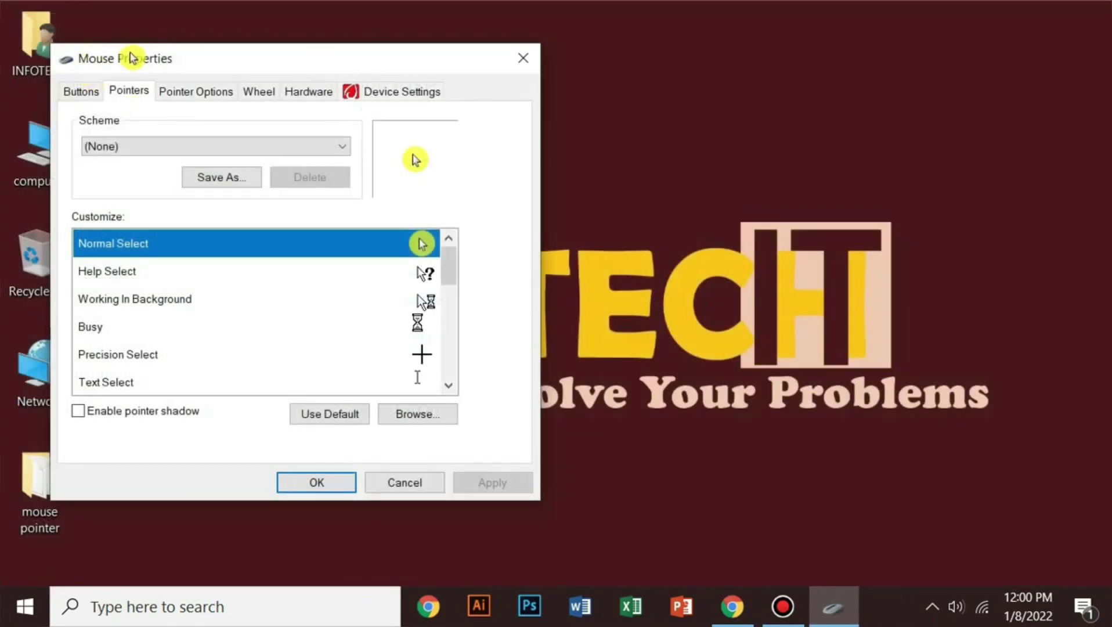
pyautogui.moveTo(131, 57); pyautogui.dragTo(344, 58)
# - Browse for a Normal Select cursor file in the abc folder inside Documents
pyautogui.click(630, 416)
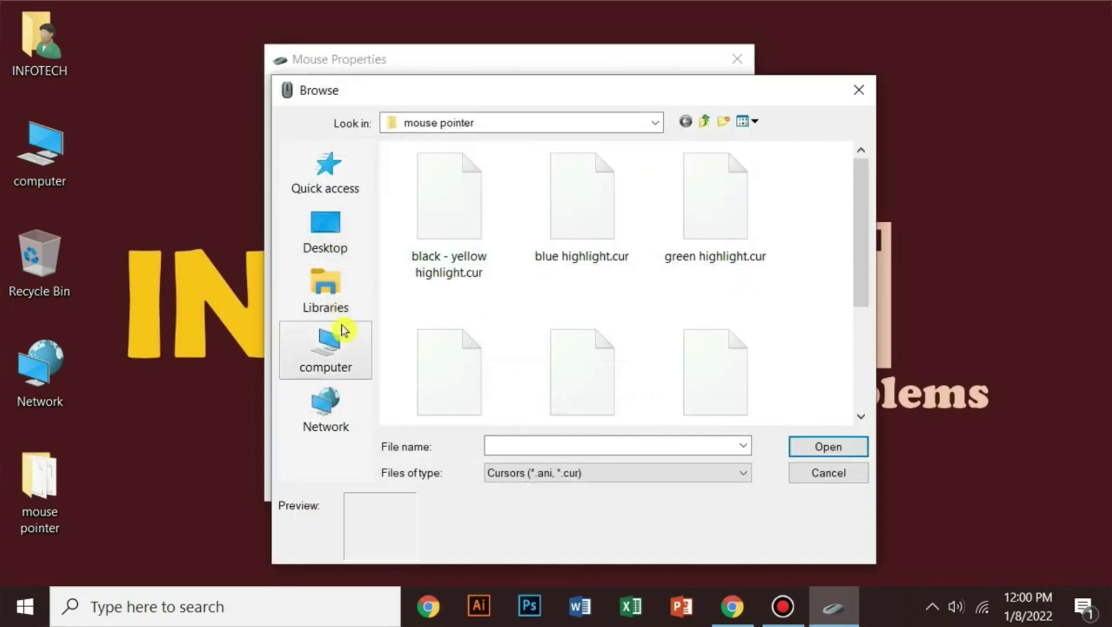
pyautogui.click(341, 371)
pyautogui.doubleClick(498, 246)
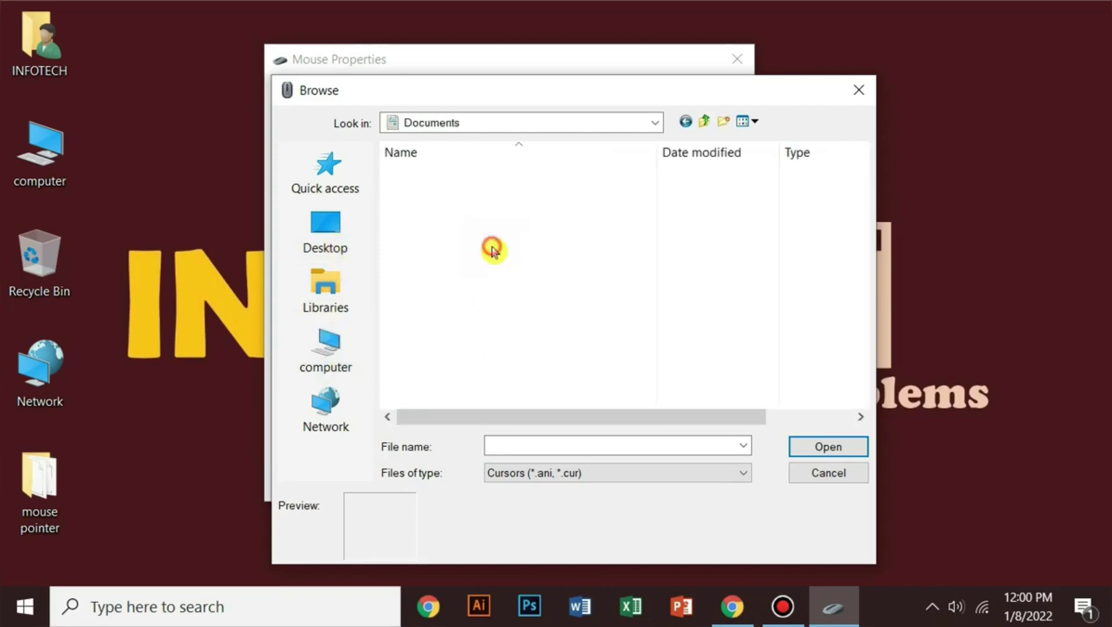
pyautogui.click(443, 177)
pyautogui.doubleClick(442, 177)
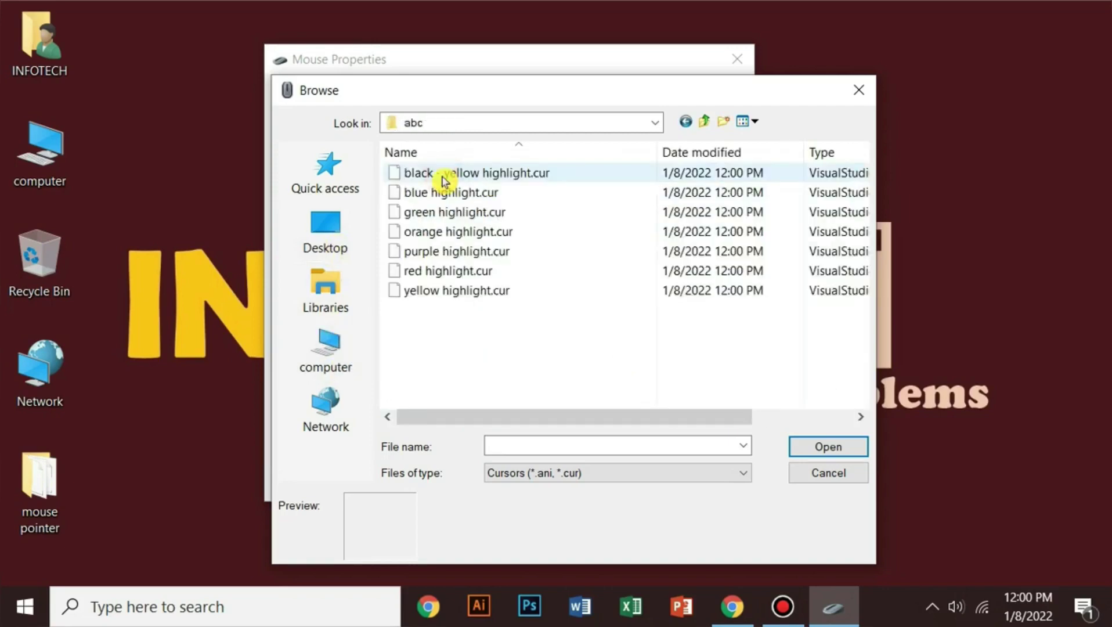
# - Preview the black-yellow, blue and green highlight cursors and choose green highlight.cur for Normal Select
pyautogui.click(476, 177)
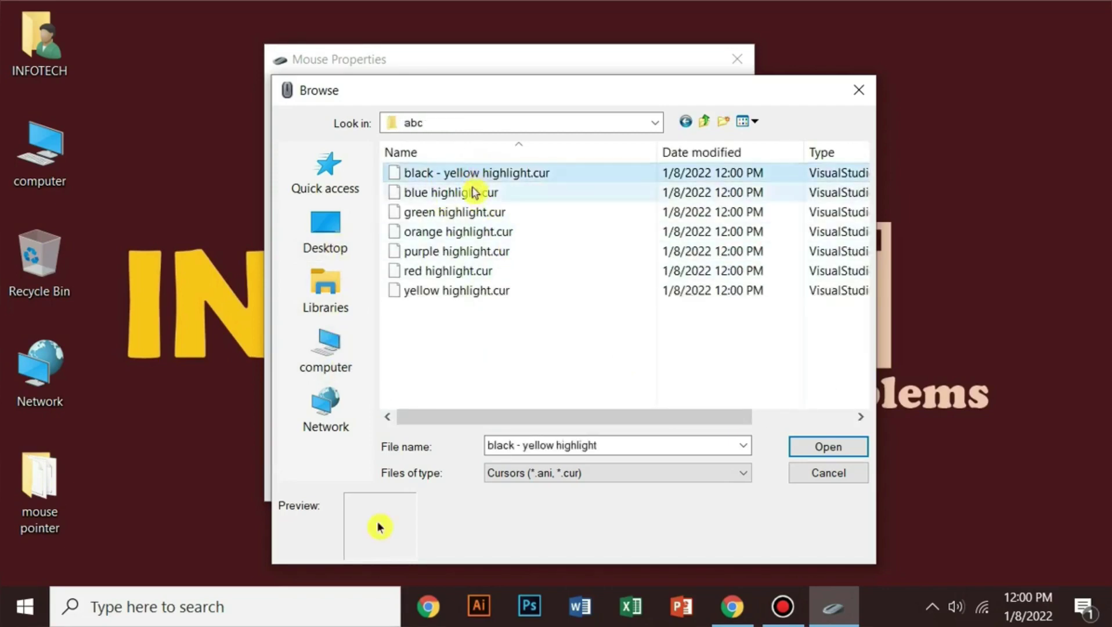
pyautogui.click(472, 194)
pyautogui.click(472, 212)
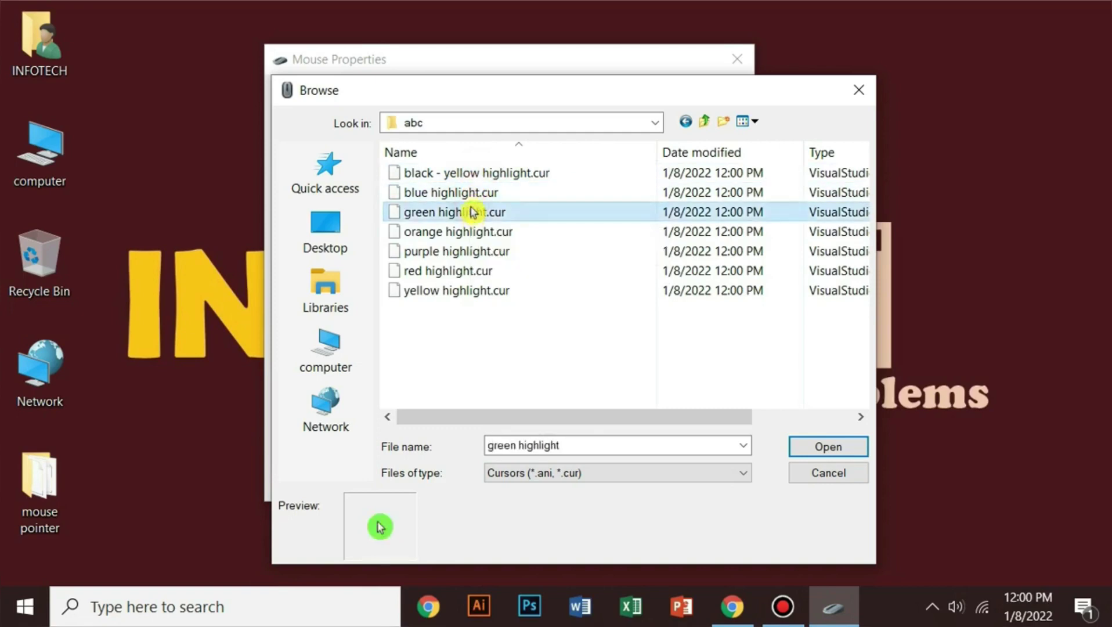
pyautogui.click(470, 193)
pyautogui.click(471, 212)
pyautogui.click(821, 448)
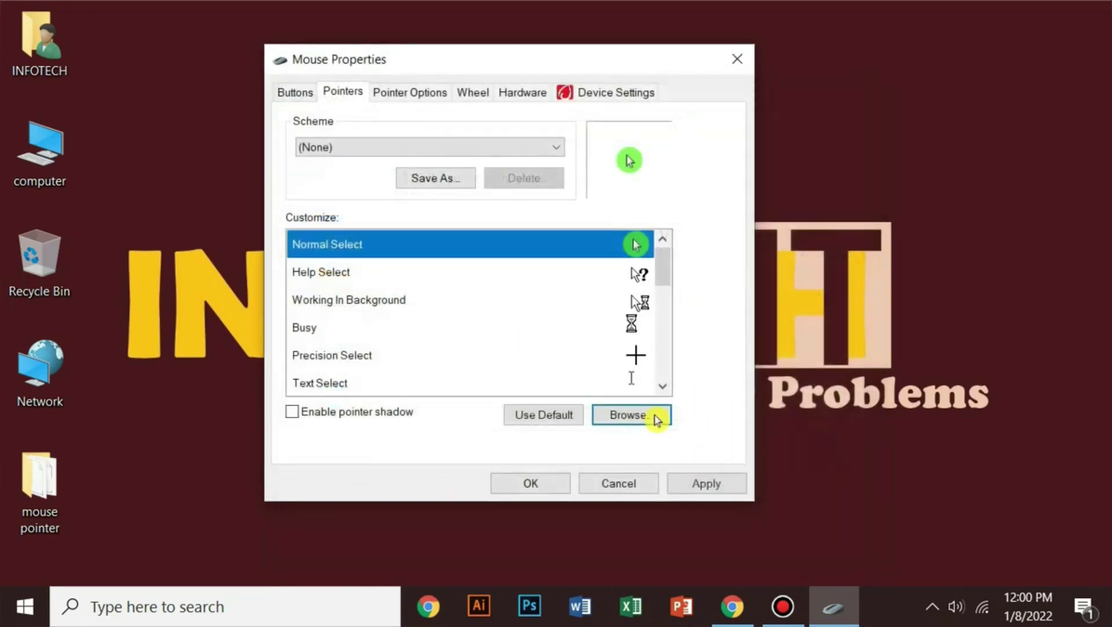
# - Apply the chosen pointer, close Mouse Properties and try the pointer out by opening and closing the computer window
pyautogui.click(704, 485)
pyautogui.click(546, 484)
pyautogui.doubleClick(64, 166)
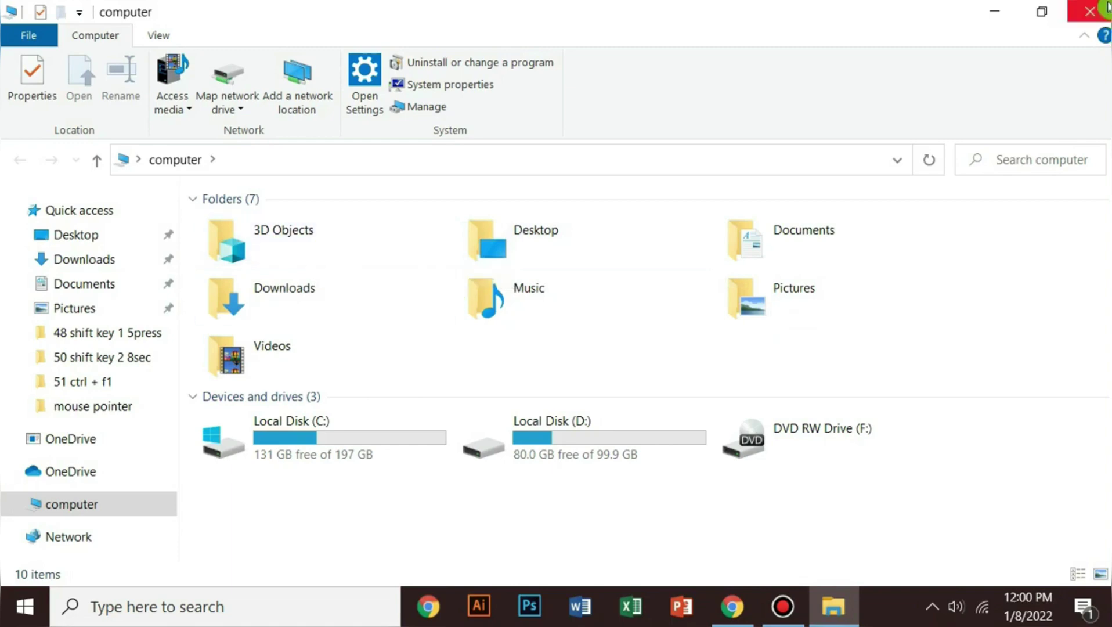
pyautogui.click(1090, 12)
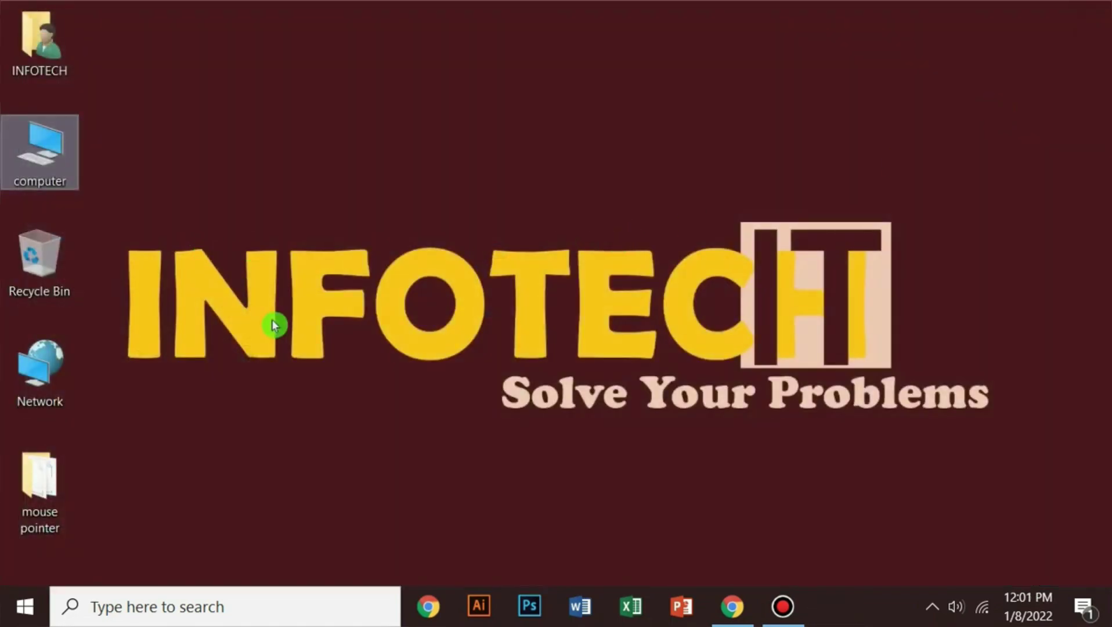
# - Search for the mouse settings again and return to the pointer settings in the additional mouse options
pyautogui.click(290, 609)
pyautogui.write('mo')
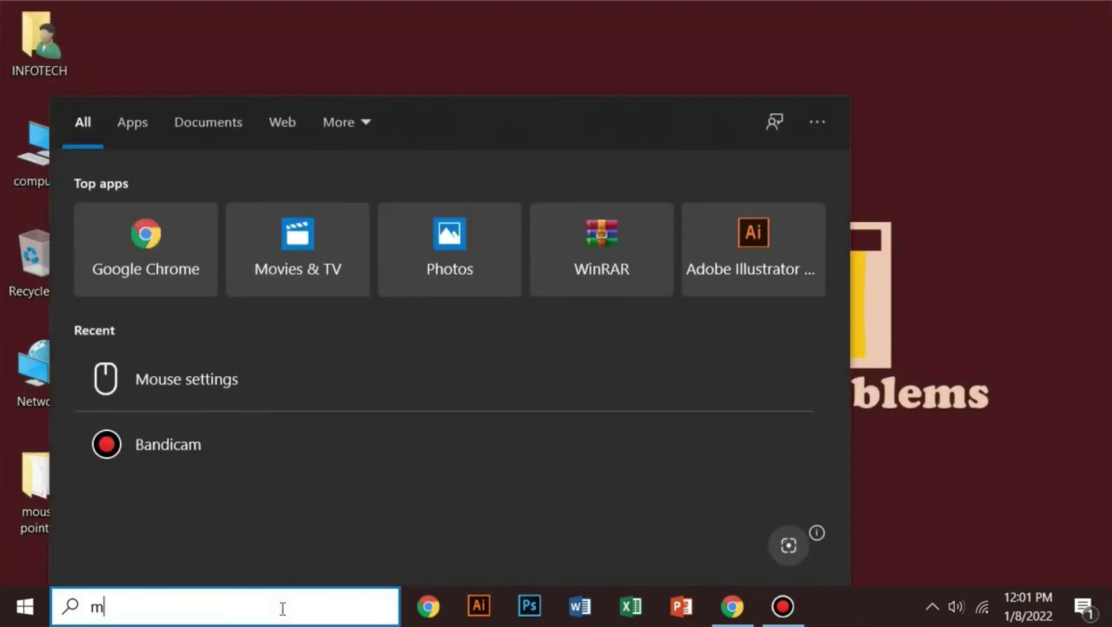
pyautogui.write('use')
pyautogui.click(177, 215)
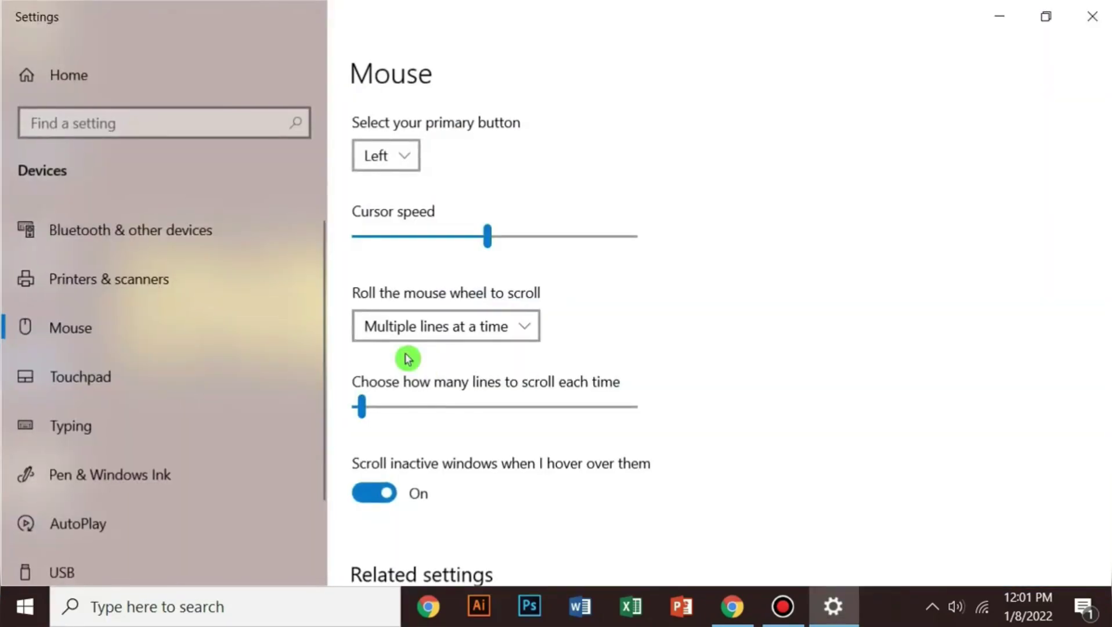
pyautogui.scroll(-3, 434, 380)
pyautogui.scroll(-3, 441, 383)
pyautogui.click(439, 342)
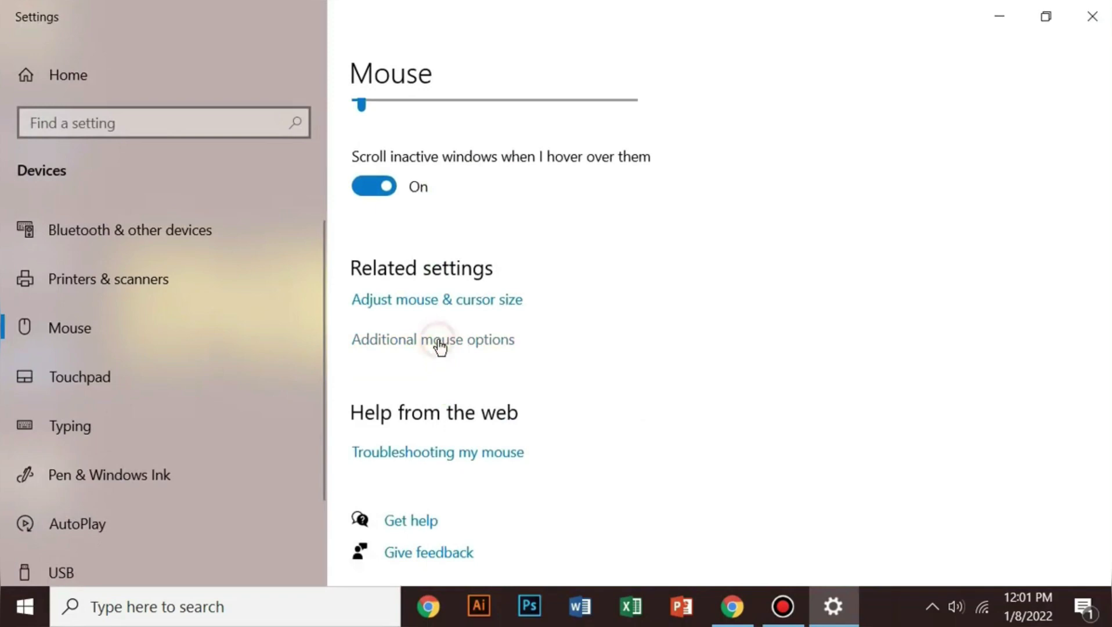
pyautogui.click(150, 113)
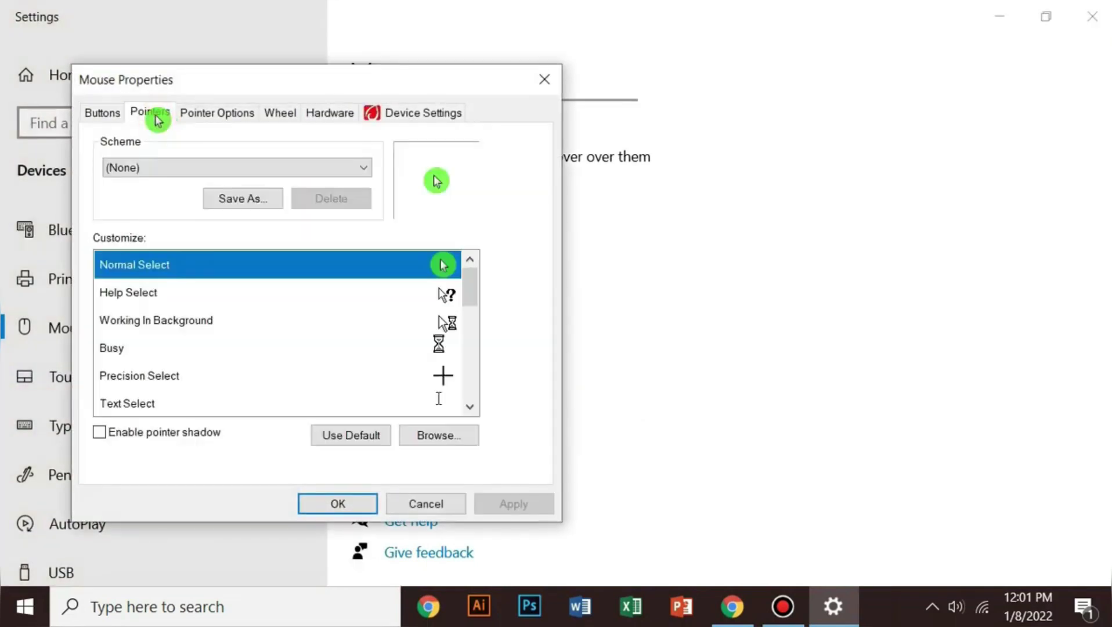
# - Restore the default Normal Select pointer with the (None) scheme, apply it, and close Mouse Properties and Settings
pyautogui.click(144, 168)
pyautogui.click(144, 184)
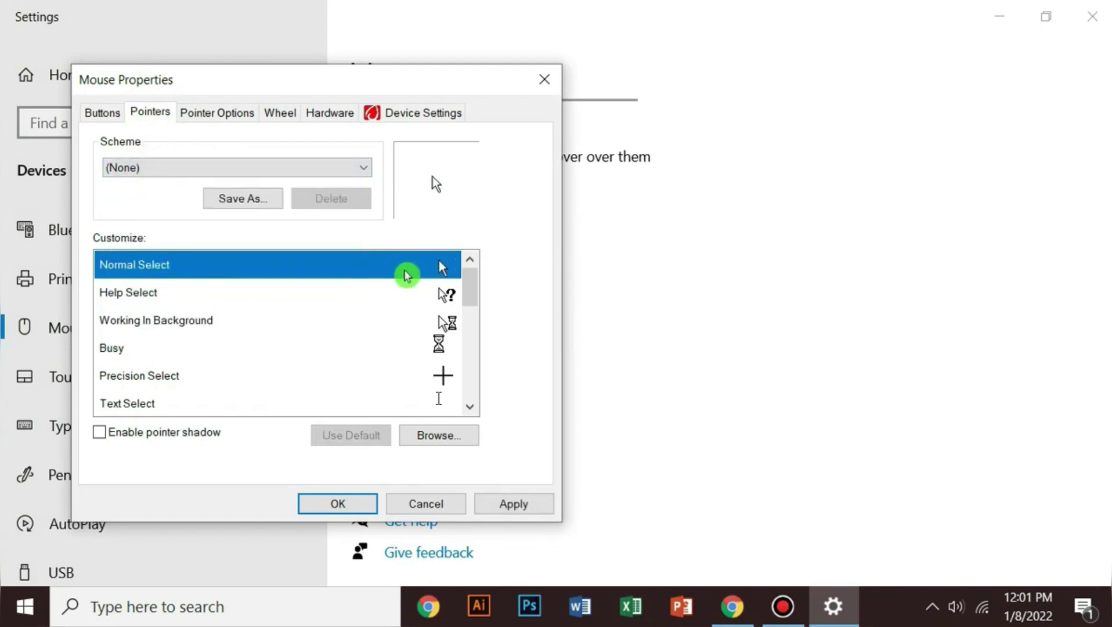
pyautogui.click(513, 502)
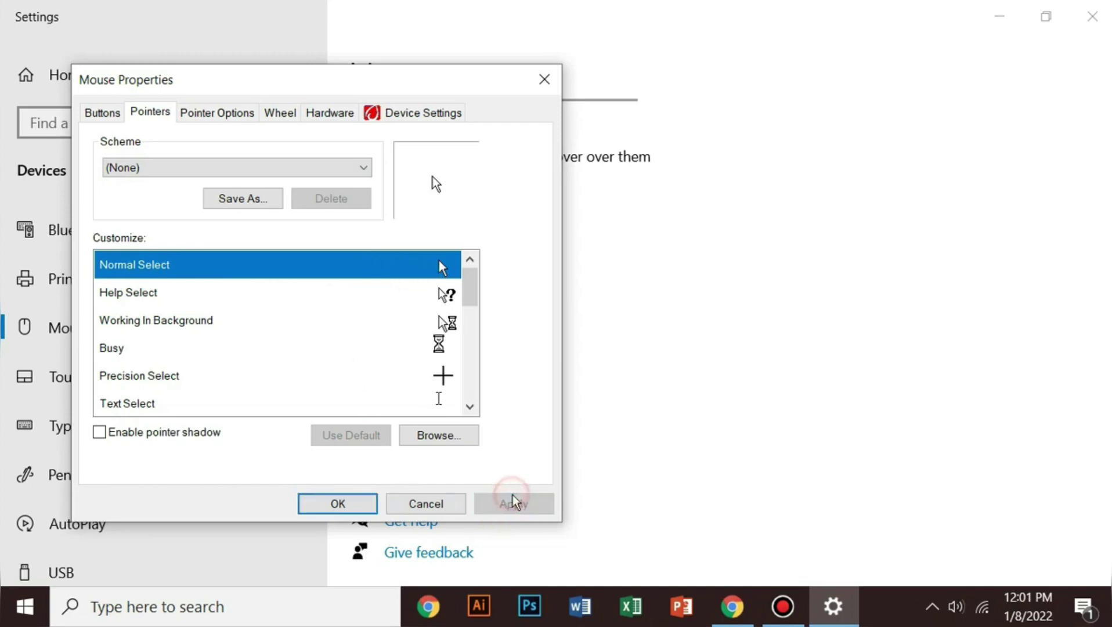
pyautogui.click(341, 506)
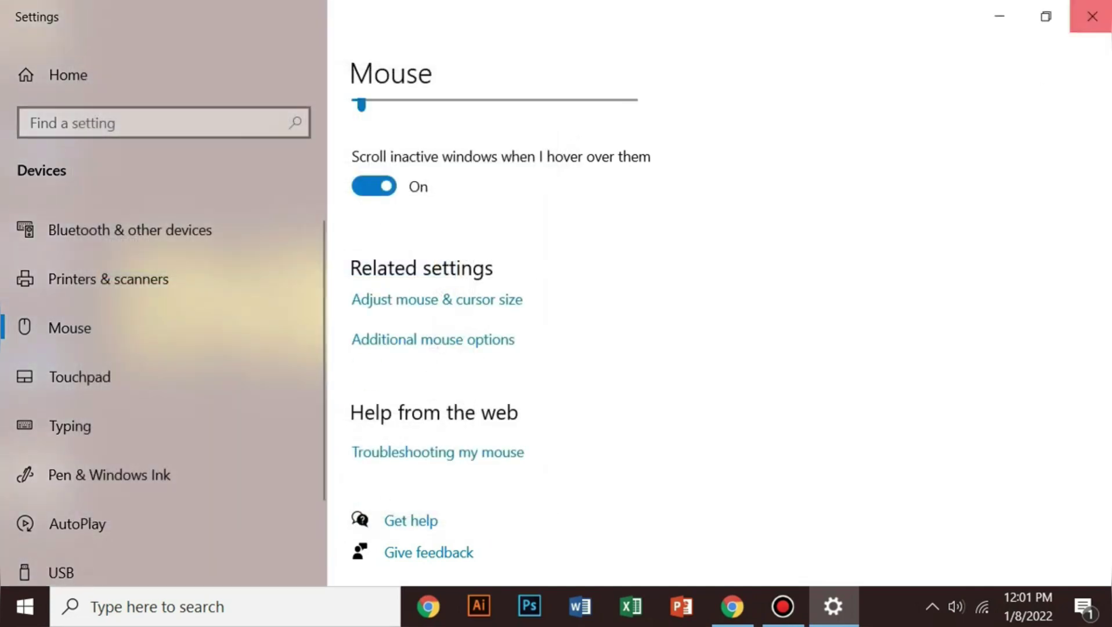
pyautogui.click(1091, 17)
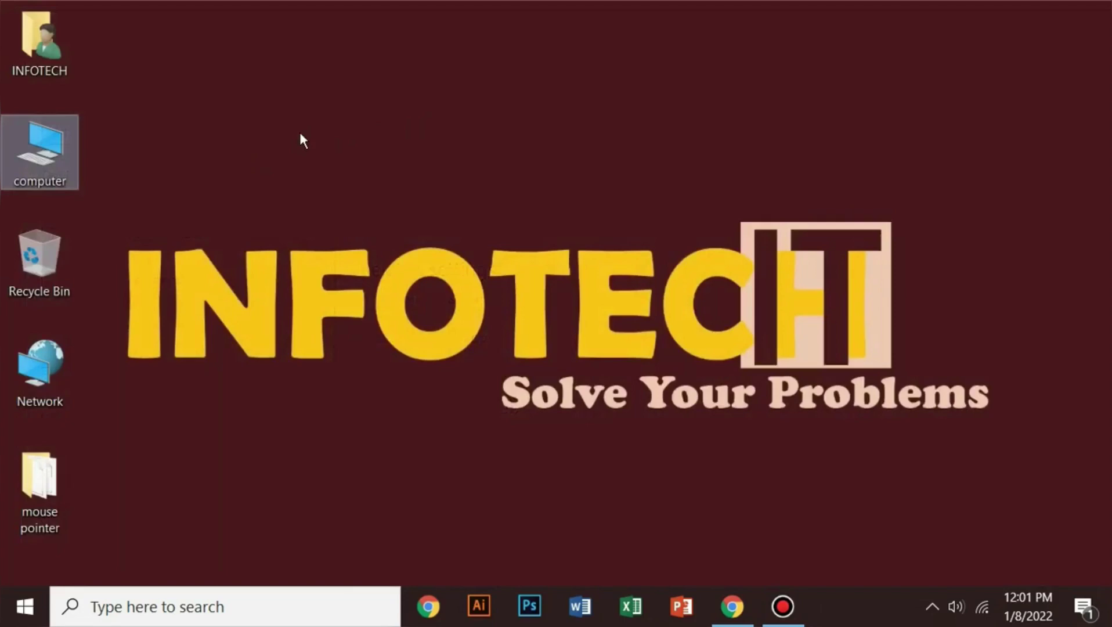